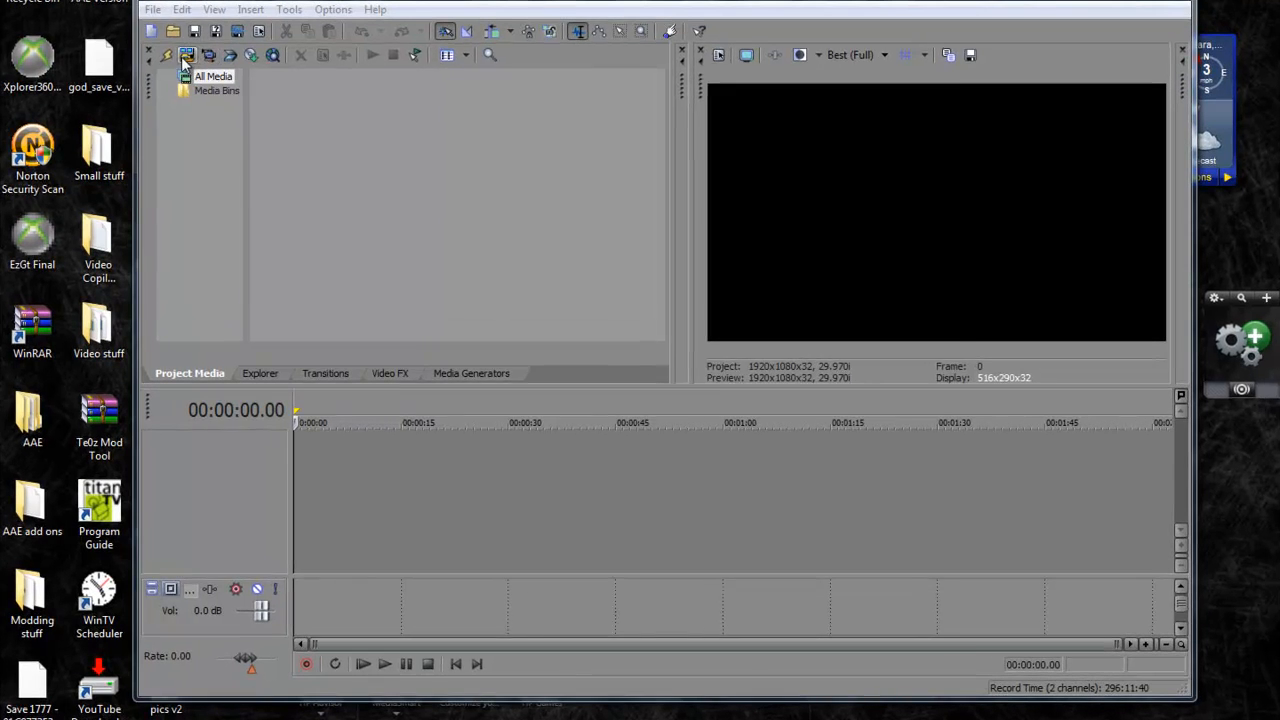
Import the video file 2010_8_5_0_50_4.TS and place it at the start of the empty timeline
left_click(230, 101)
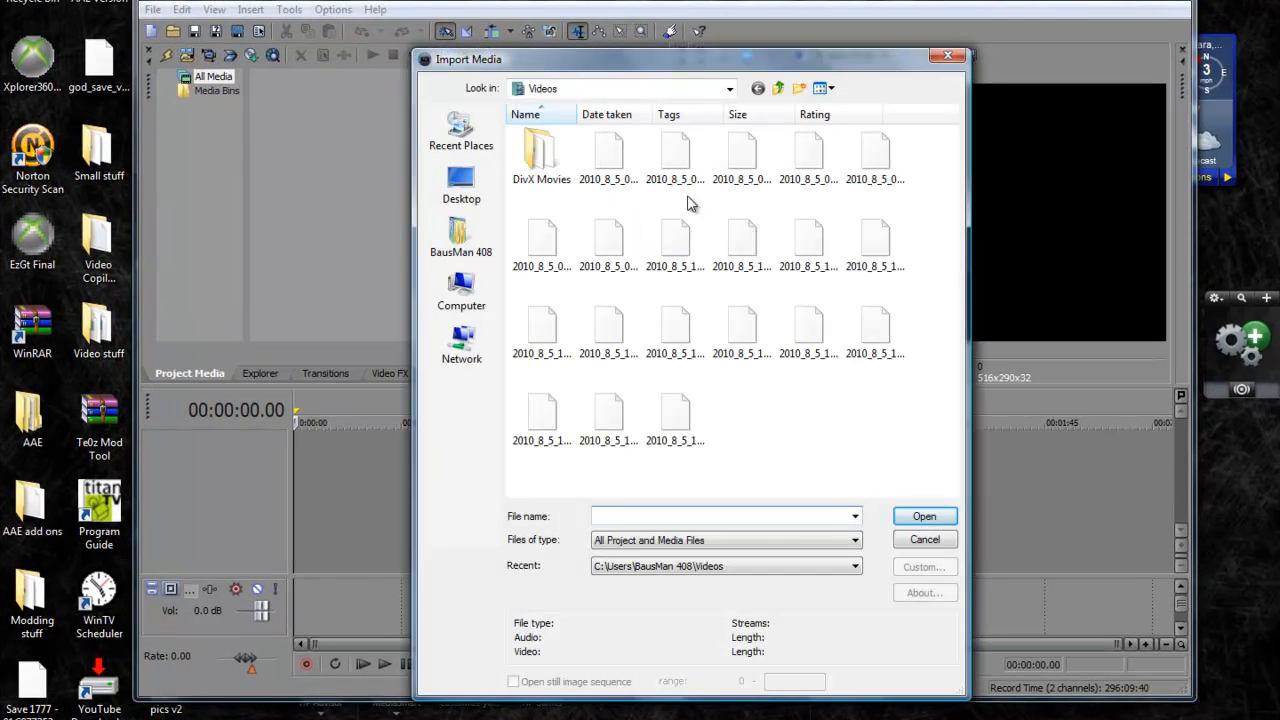
left_click(731, 178)
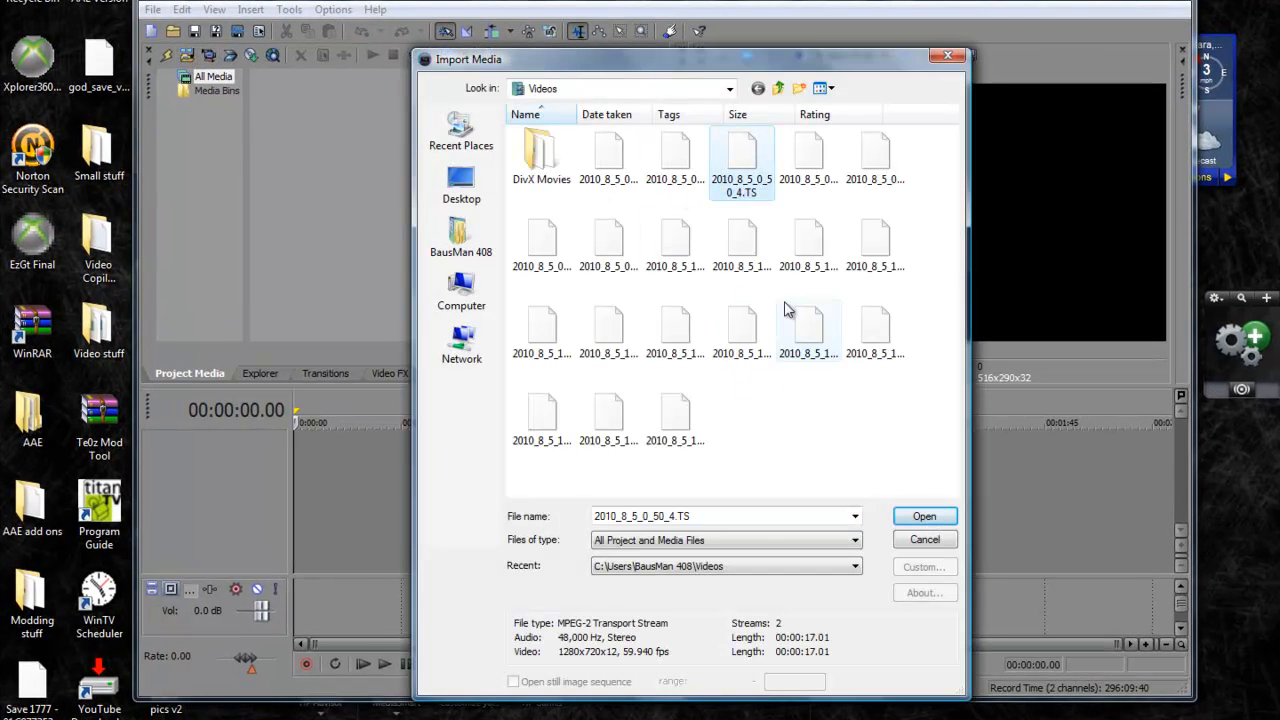
left_click(924, 516)
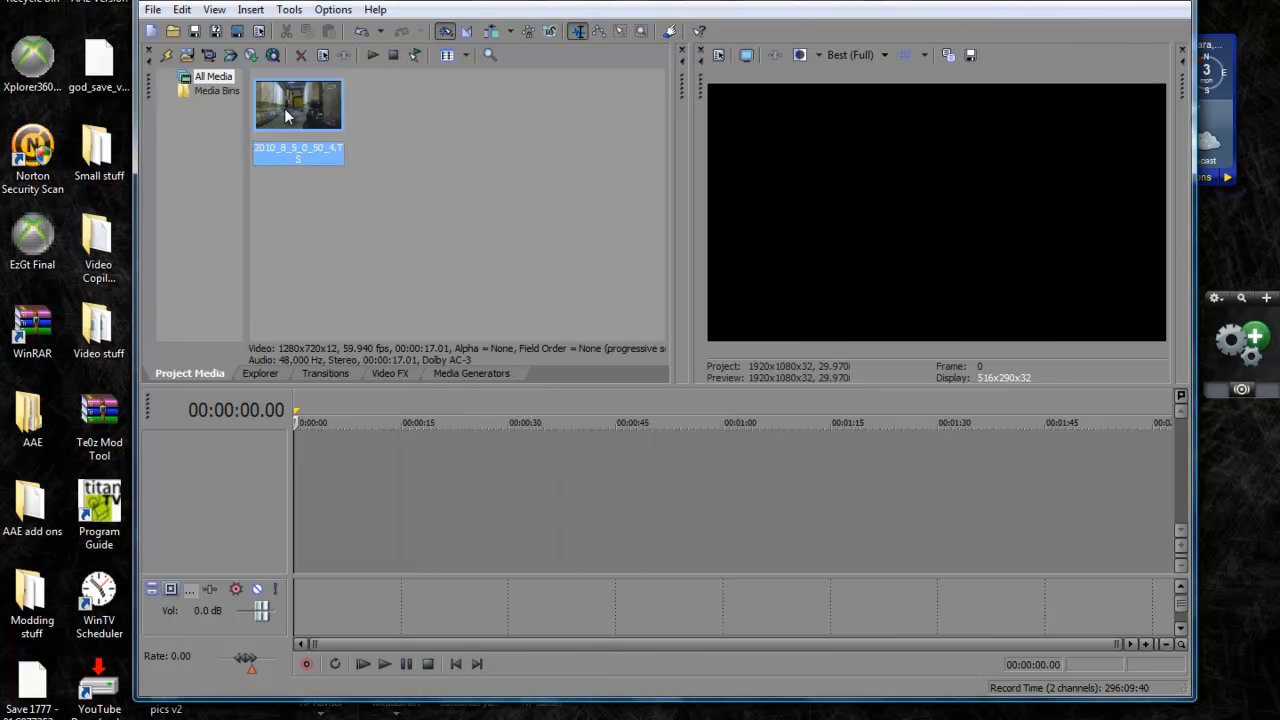
left_click_drag(285, 117, 362, 530)
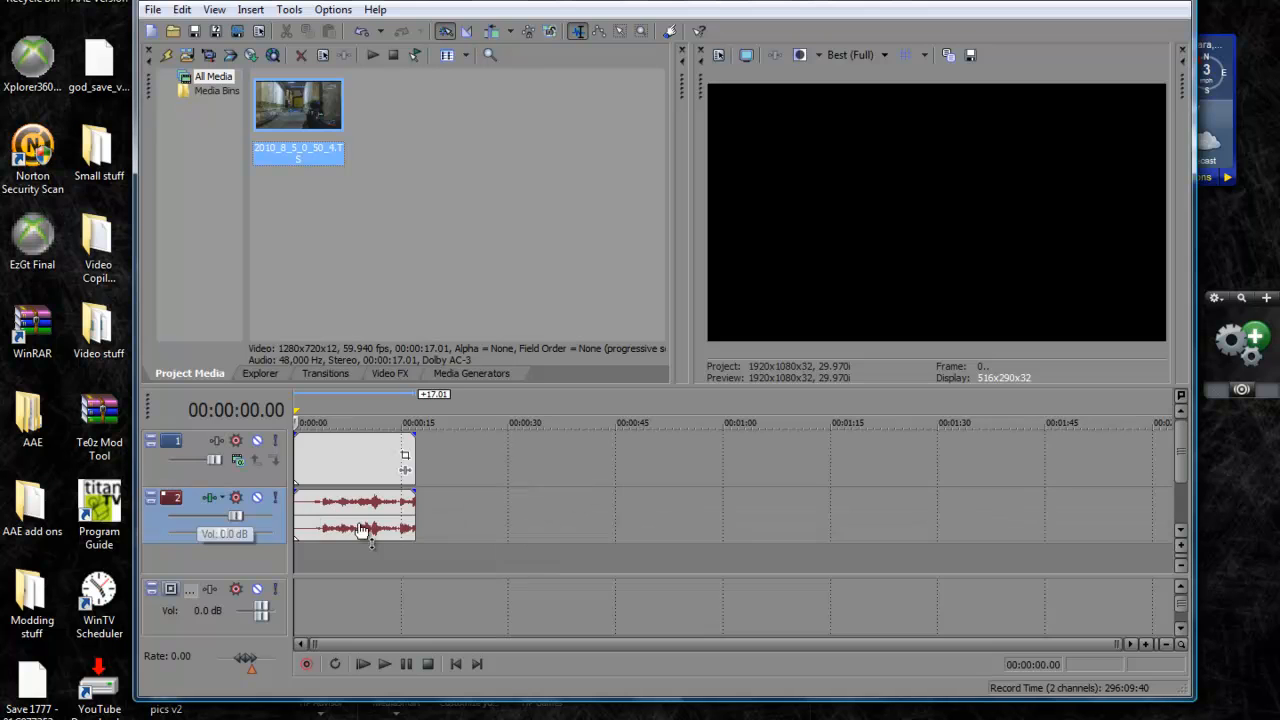
Move the playhead to 00:00:07.28 and apply the Channel Blend effect's Red Only preset to the video clip
left_click(350, 468)
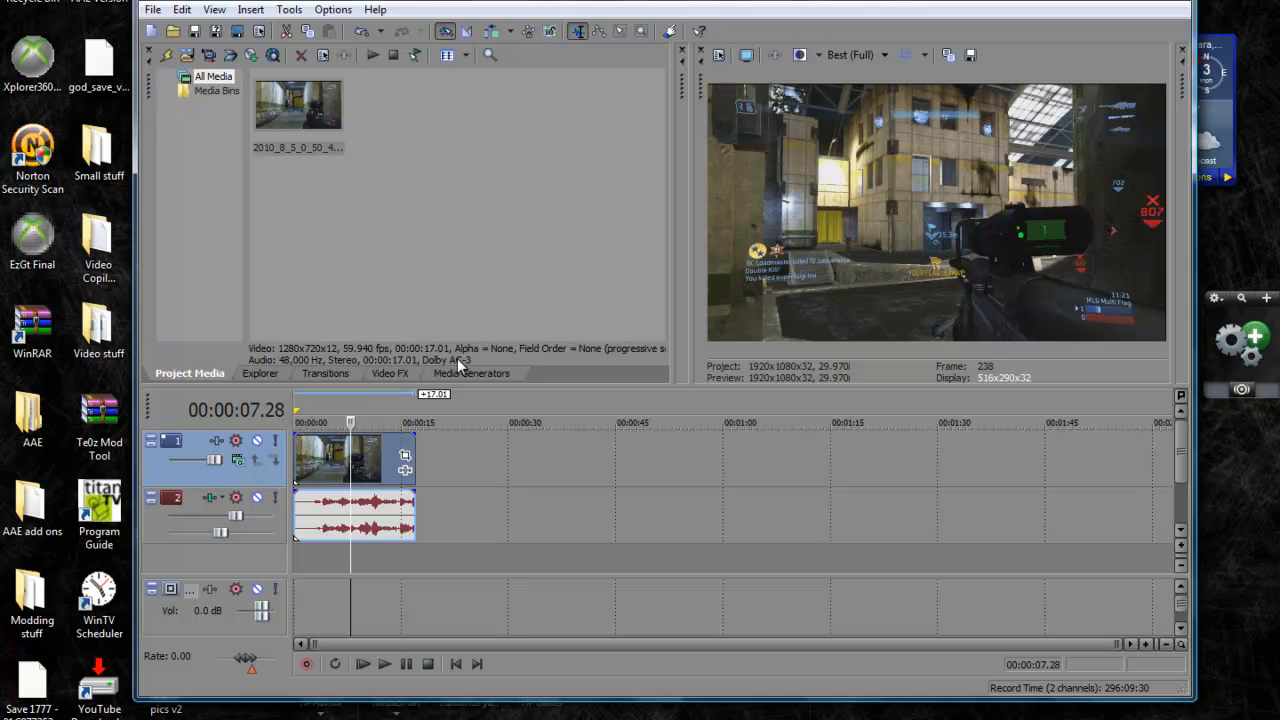
left_click(405, 373)
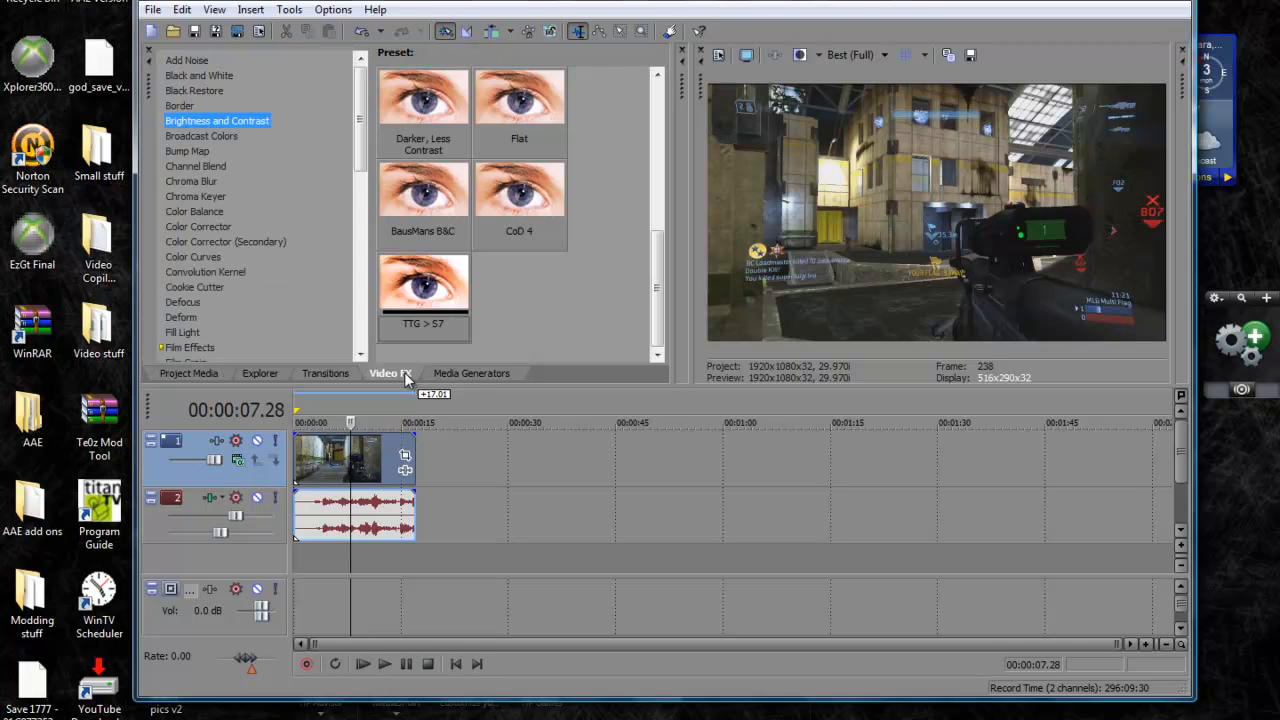
left_click(463, 374)
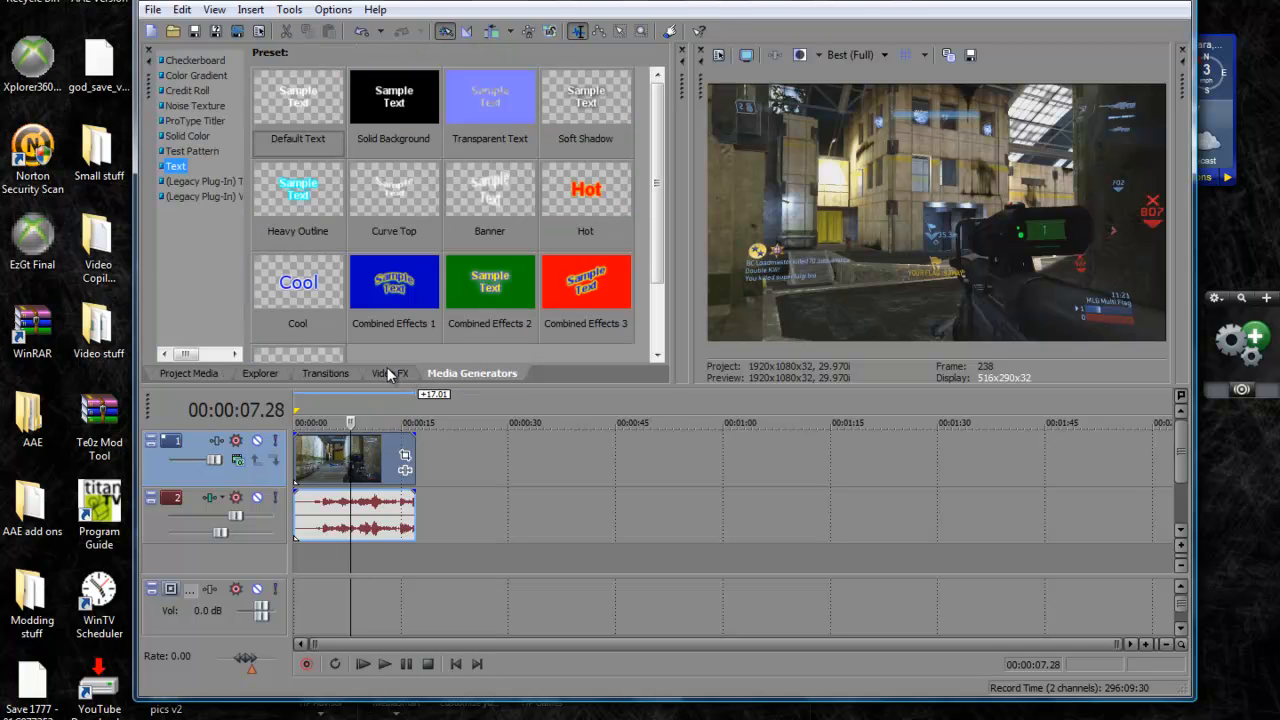
left_click(389, 373)
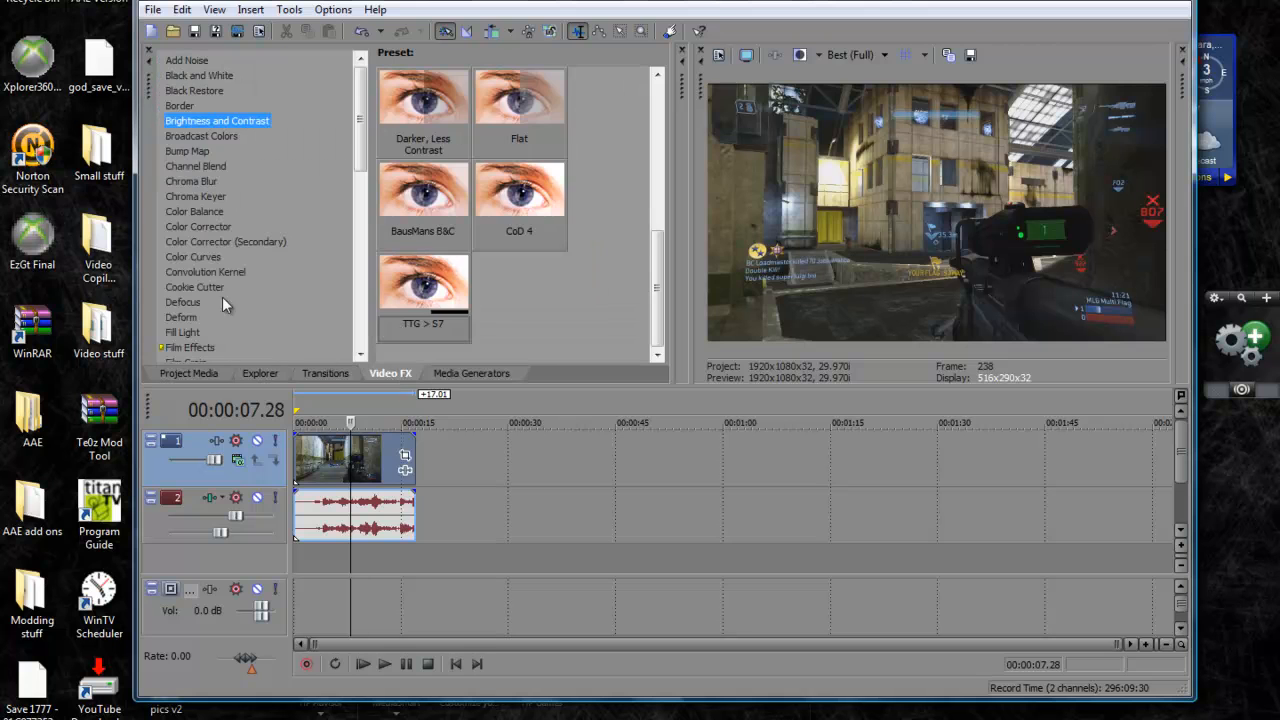
left_click(211, 137)
left_click(203, 167)
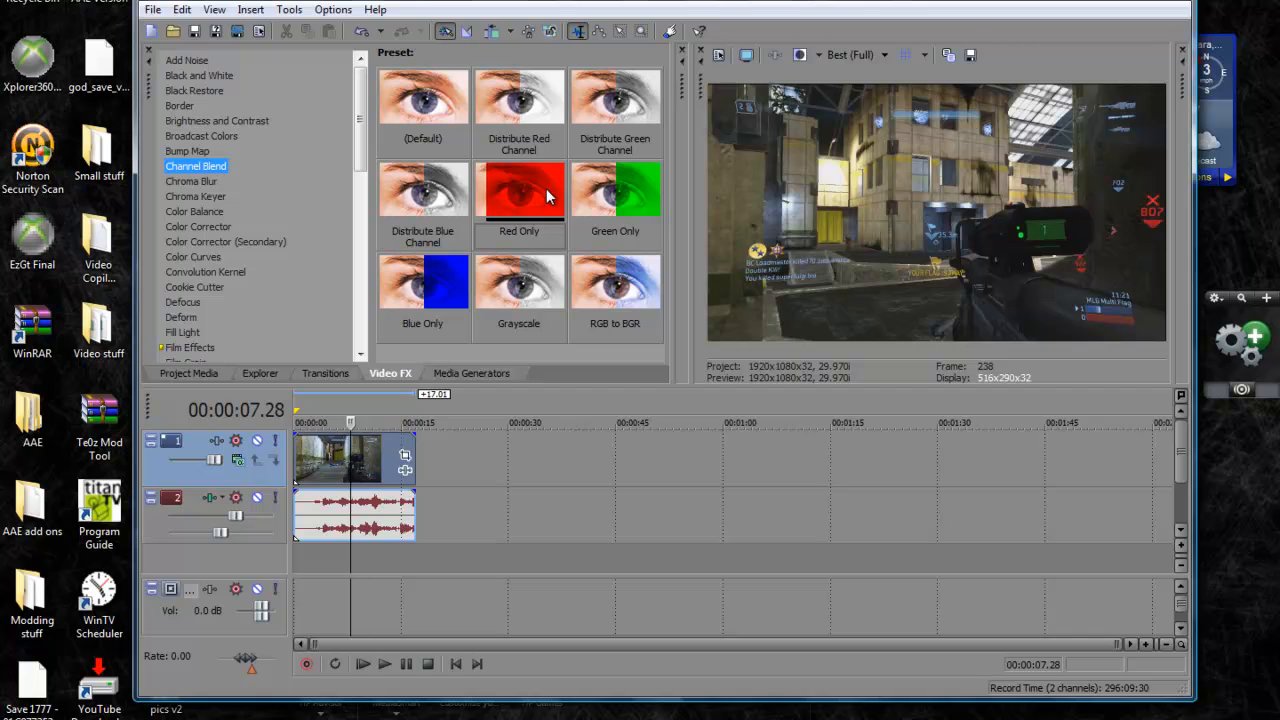
left_click_drag(516, 184, 310, 460)
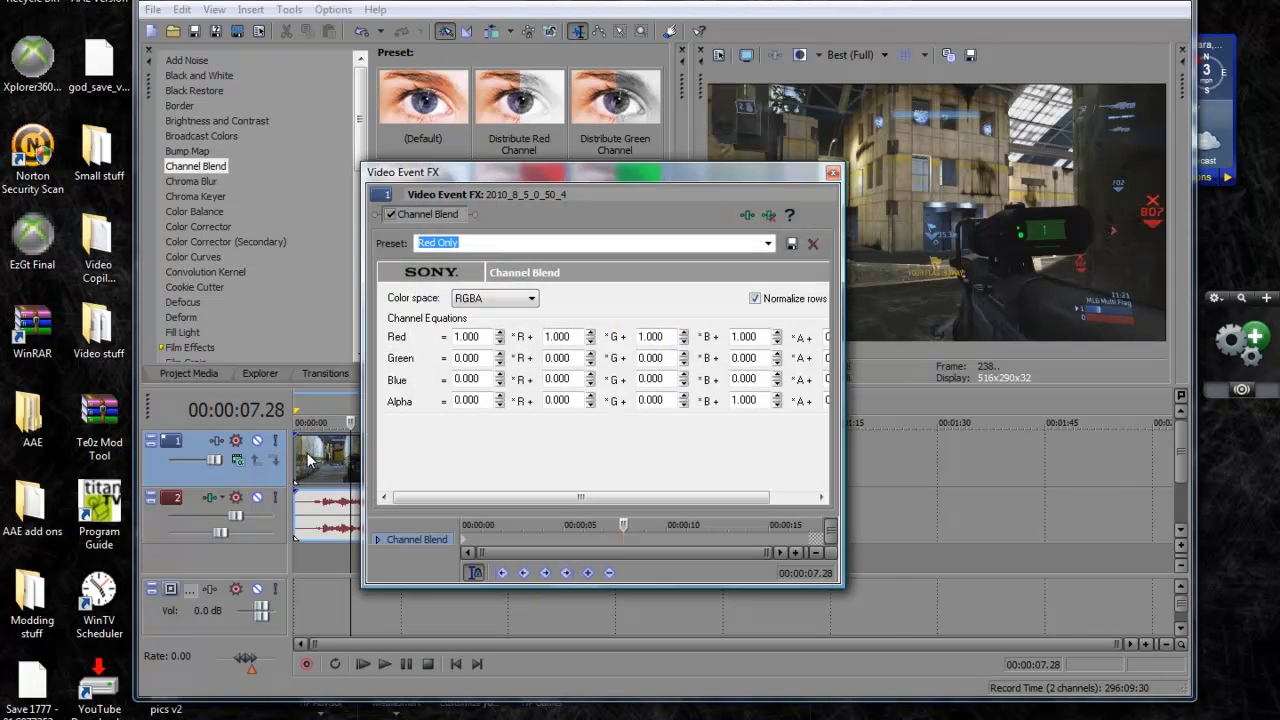
left_click(832, 176)
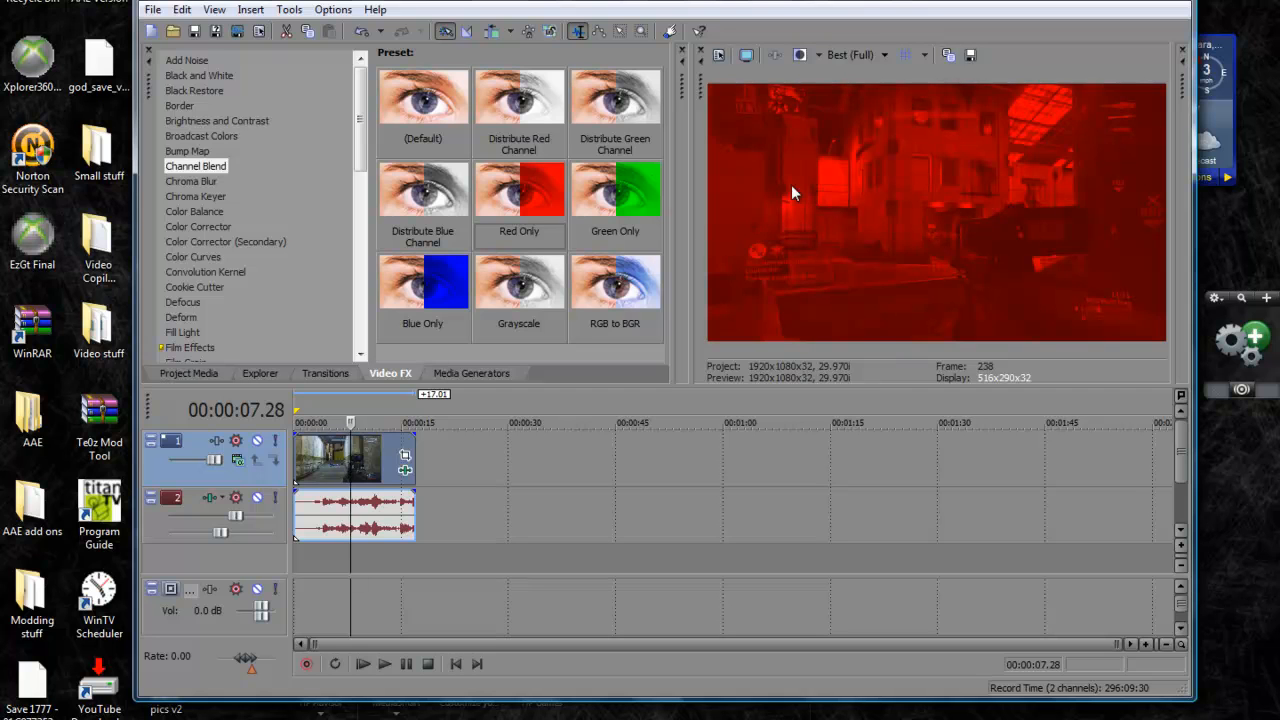
Apply the Brightness and Contrast effect's CoD 4 preset to the video clip
left_click(262, 121)
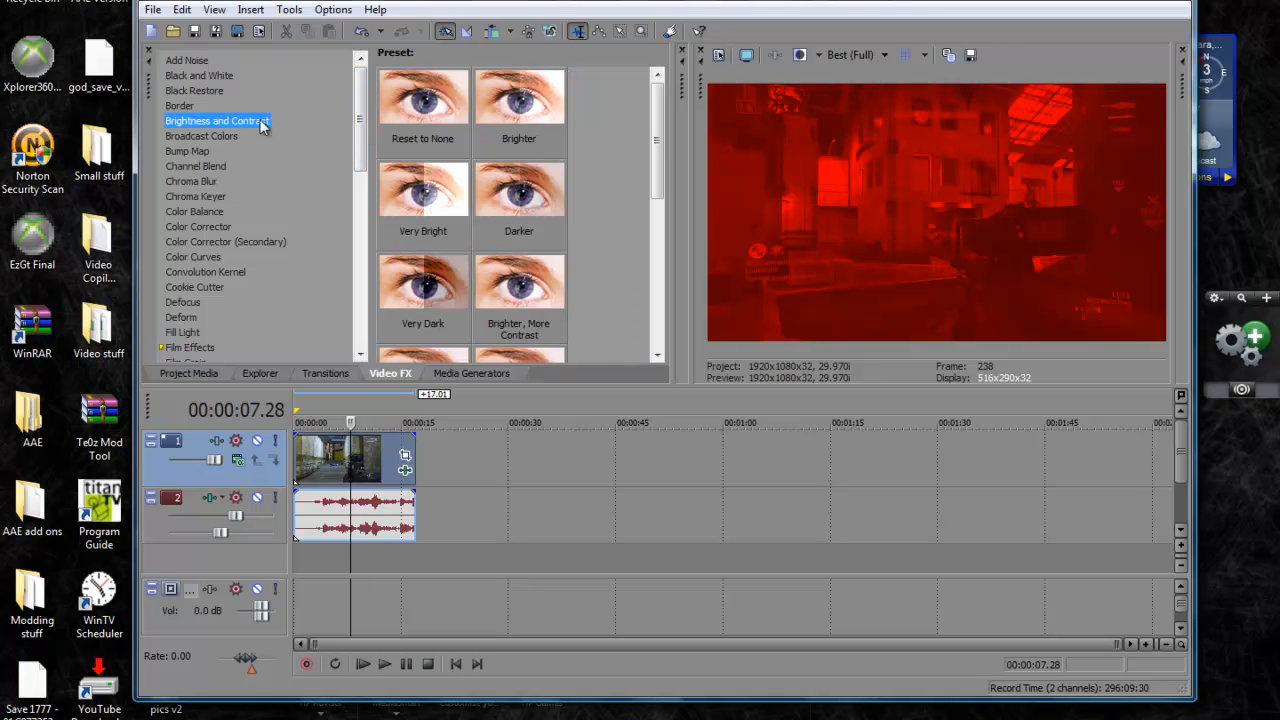
left_click_drag(664, 118, 667, 286)
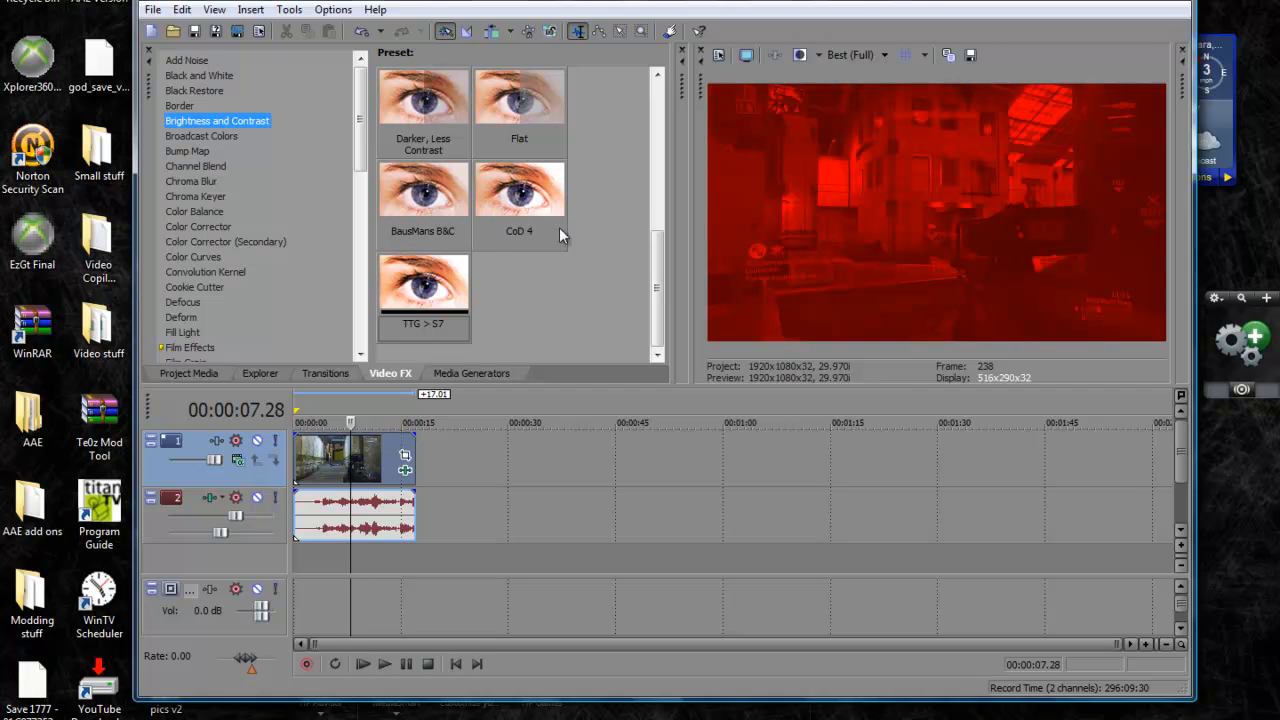
left_click_drag(528, 195, 372, 464)
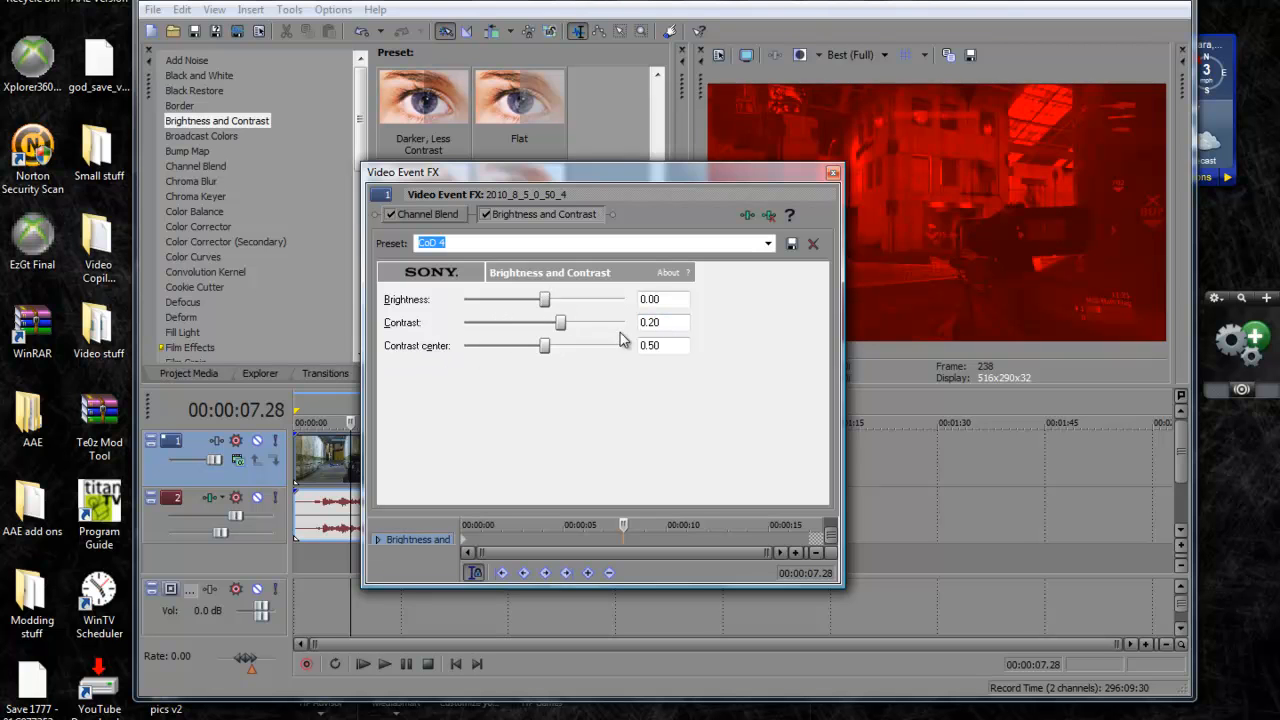
left_click(832, 175)
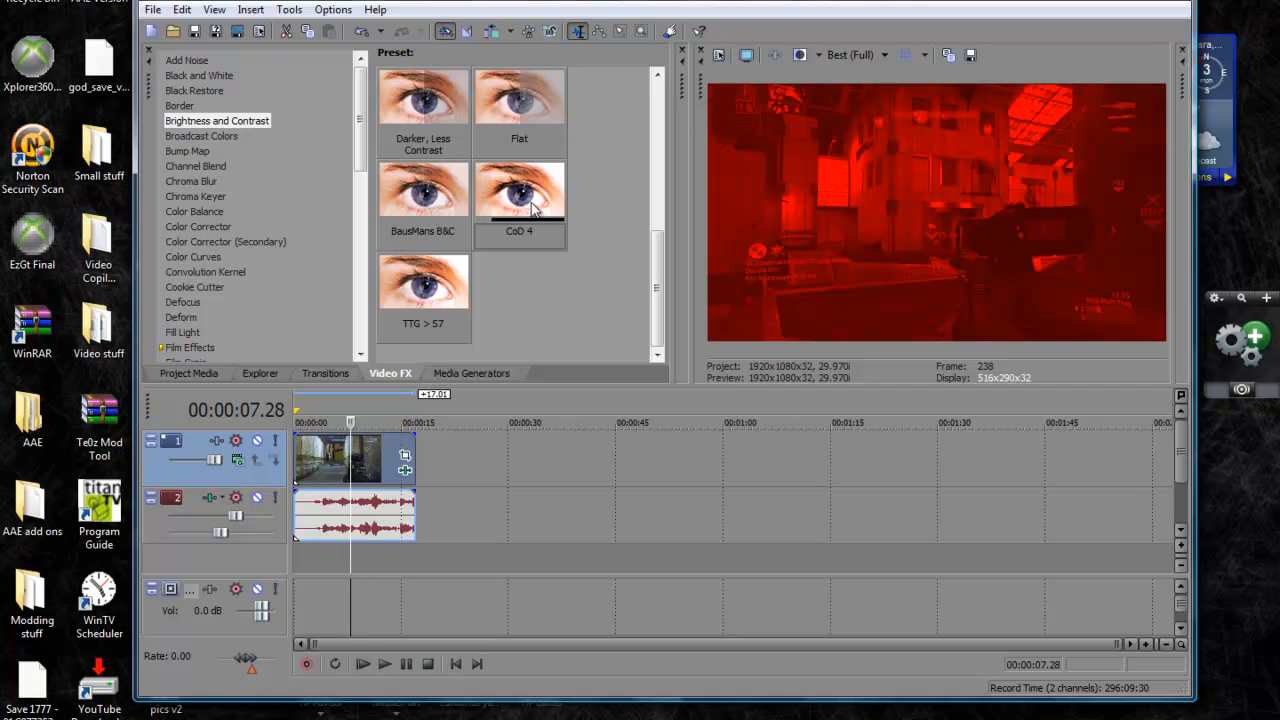
Stack three more Brightness and Contrast effects with the CoD 4 preset on the video clip
left_click_drag(512, 195, 345, 462)
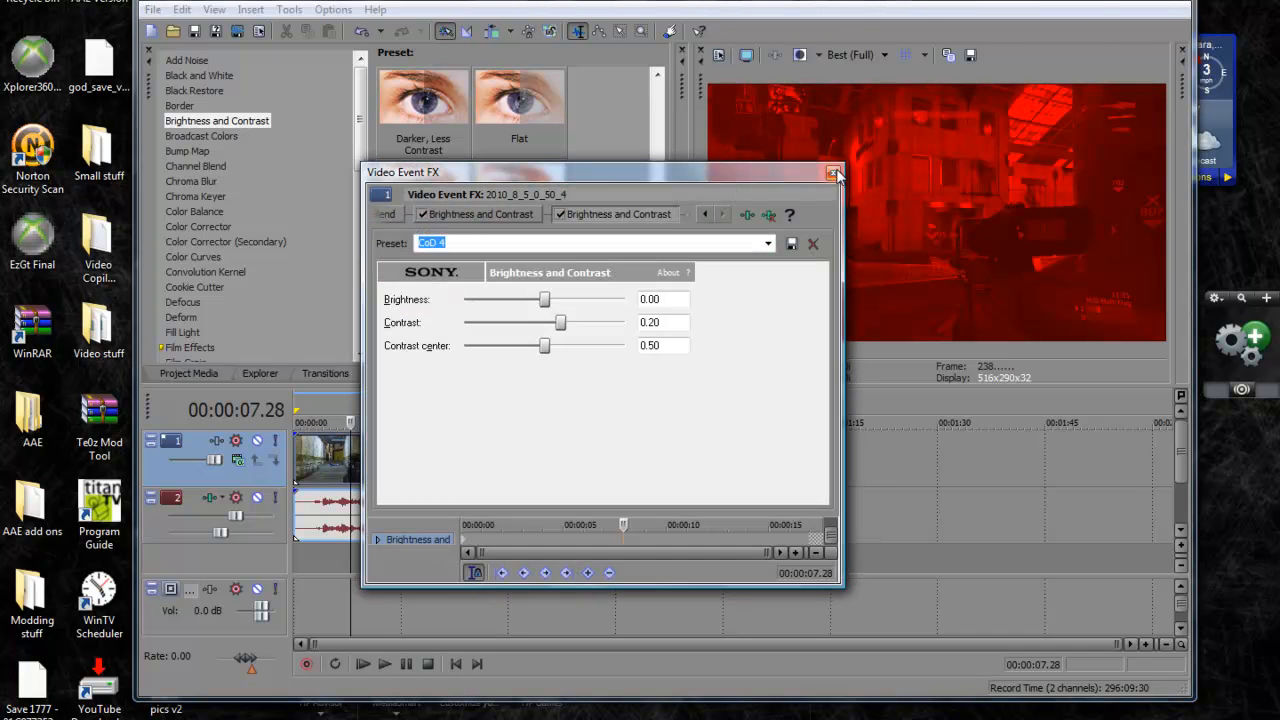
left_click(832, 173)
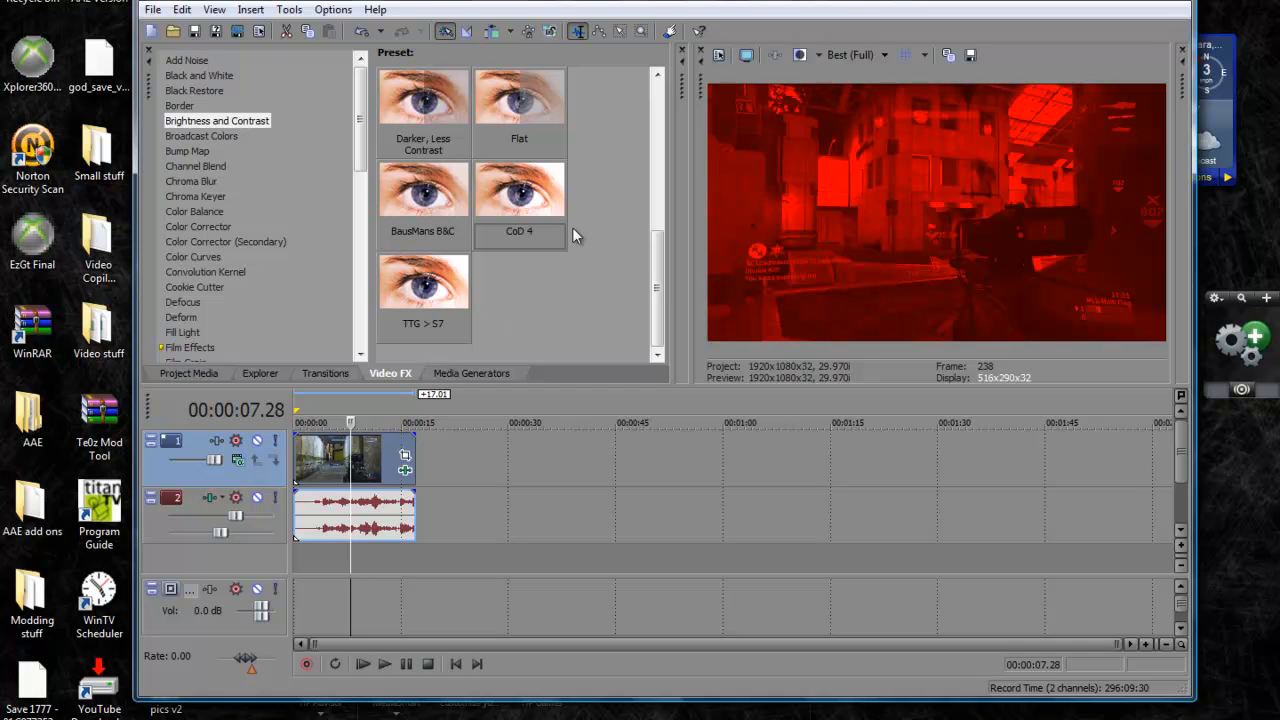
left_click_drag(510, 192, 360, 450)
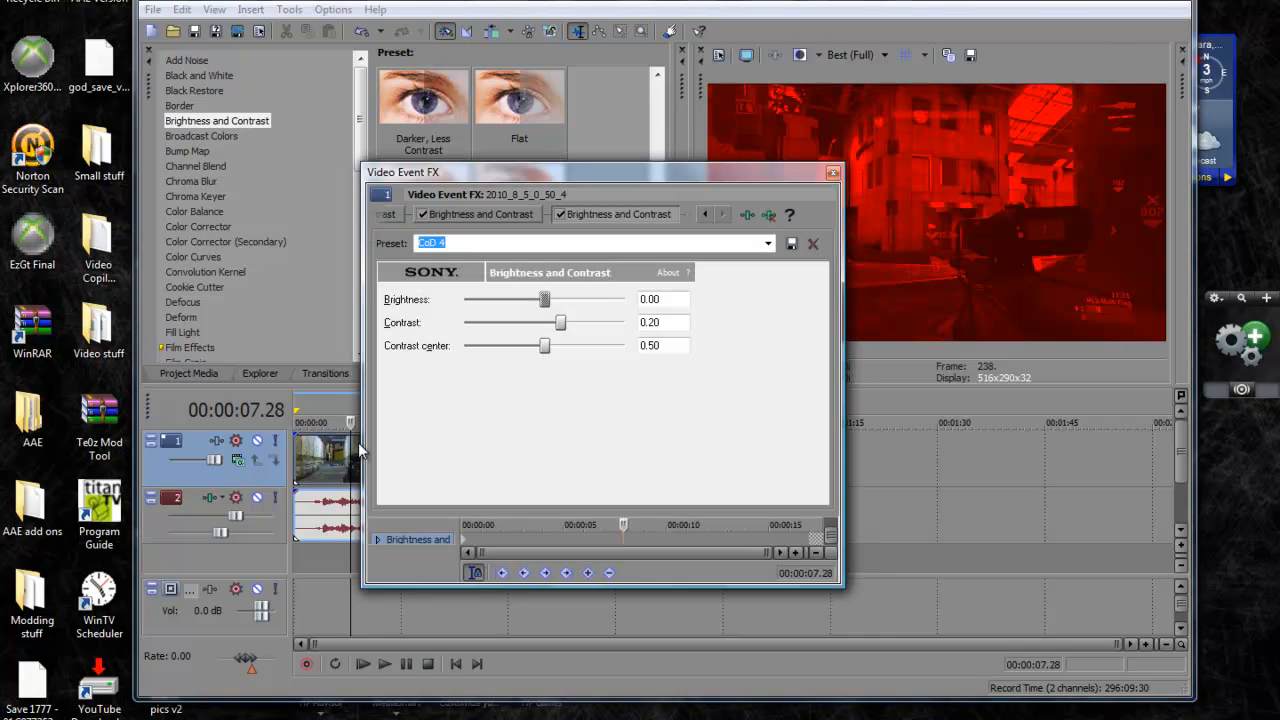
left_click(832, 173)
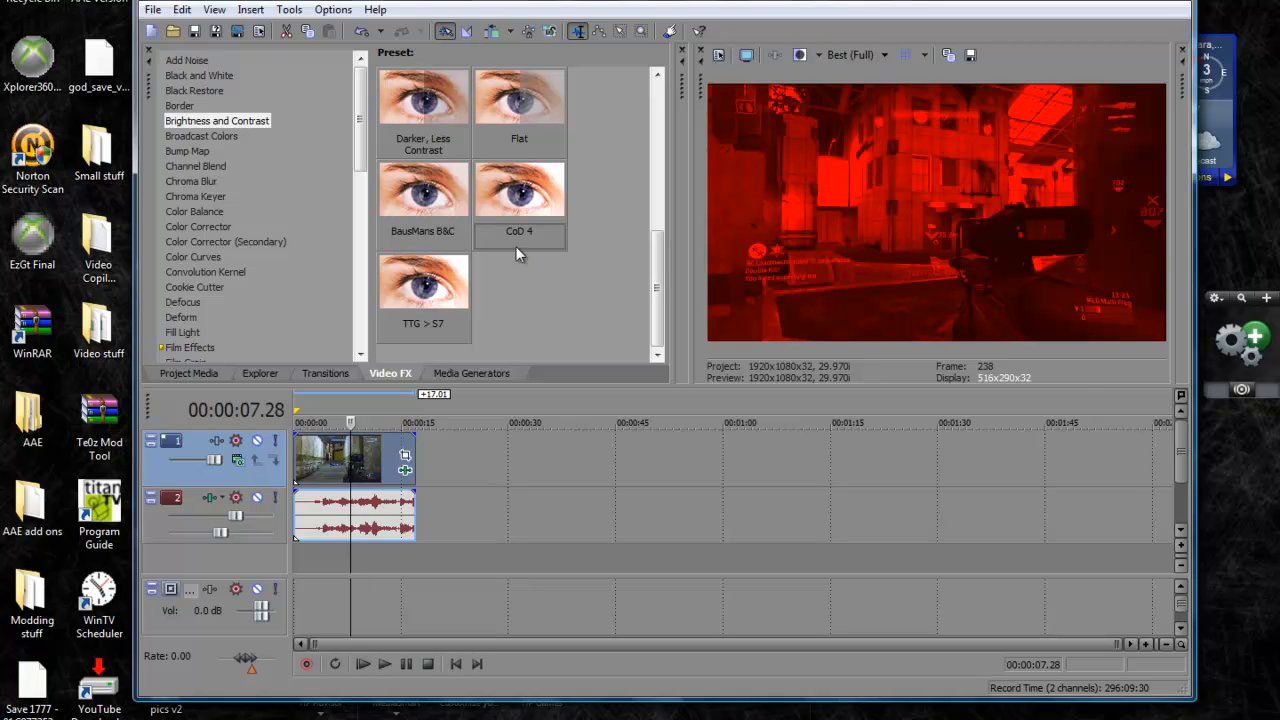
left_click_drag(495, 178, 342, 468)
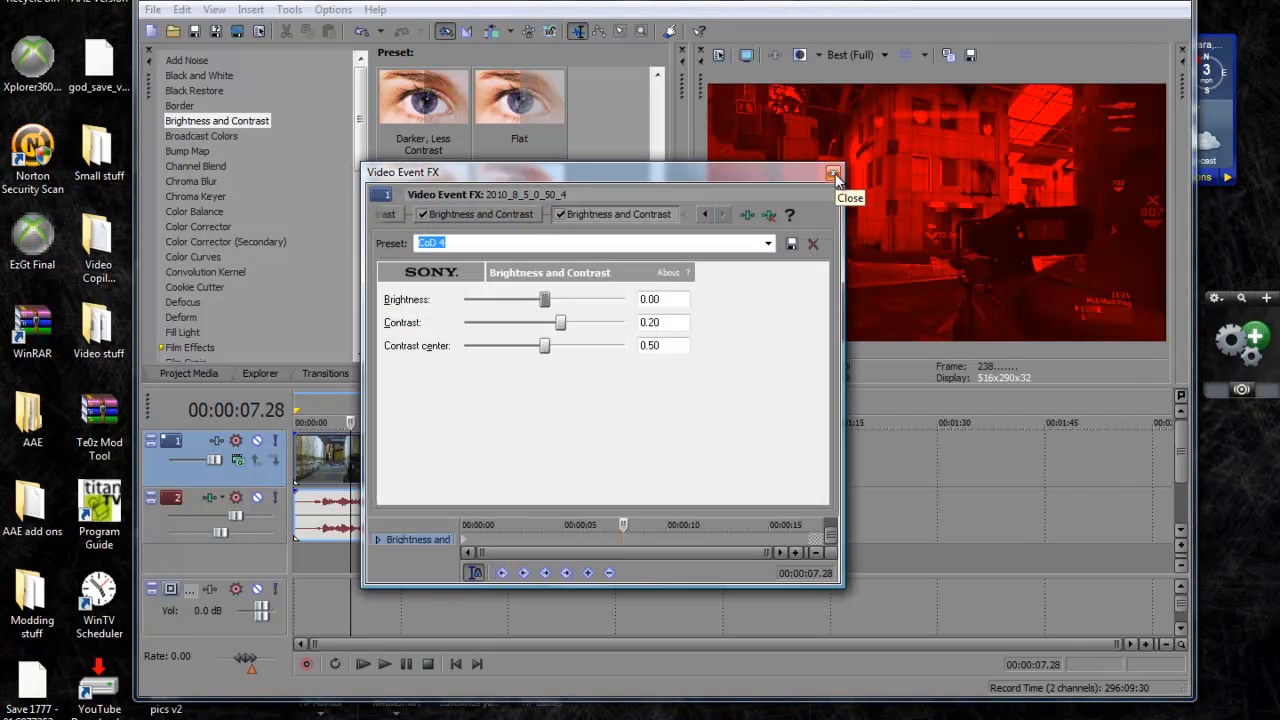
left_click(833, 174)
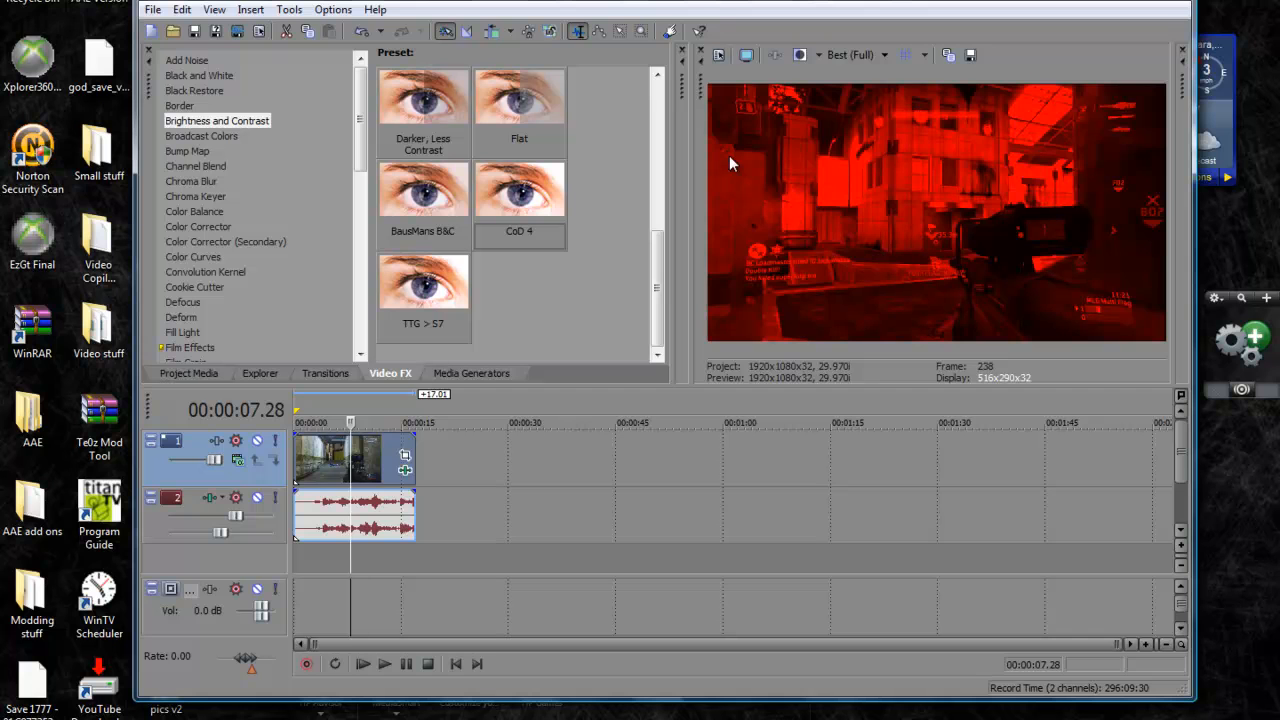
Add another two CoD 4 Brightness and Contrast effects to the video clip
left_click_drag(513, 200, 348, 450)
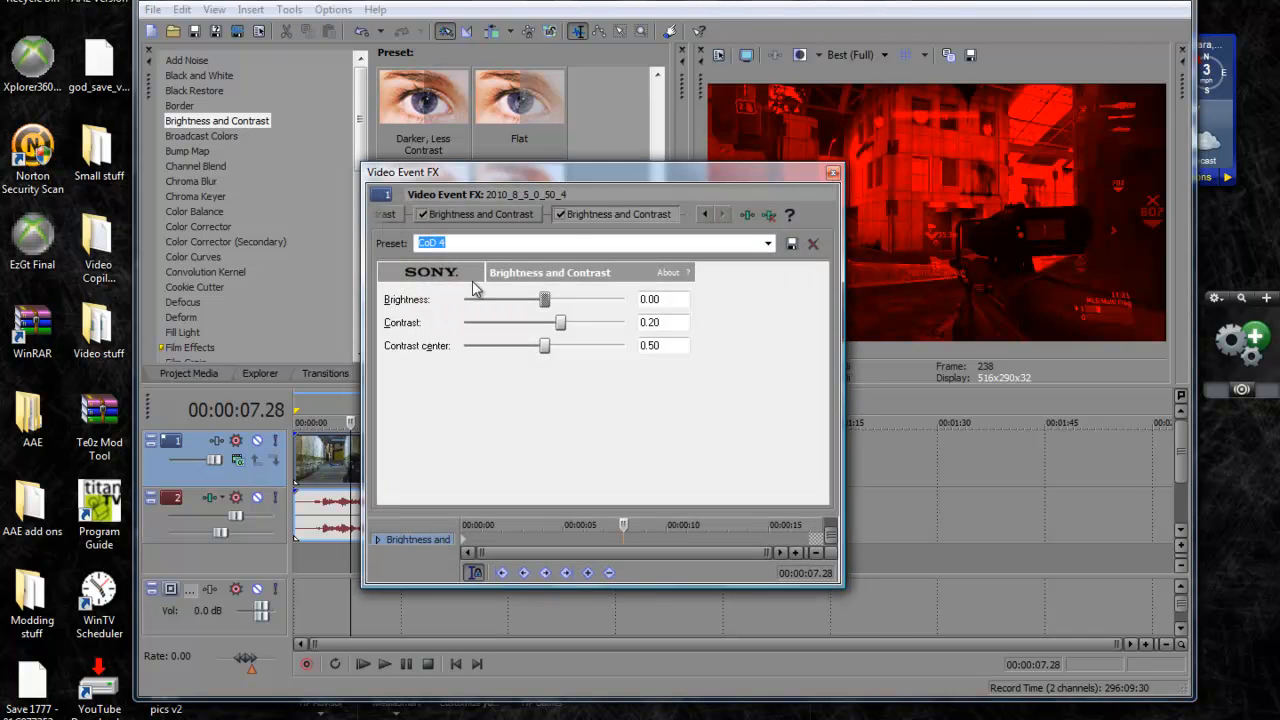
left_click(832, 172)
left_click_drag(548, 200, 368, 452)
left_click(833, 174)
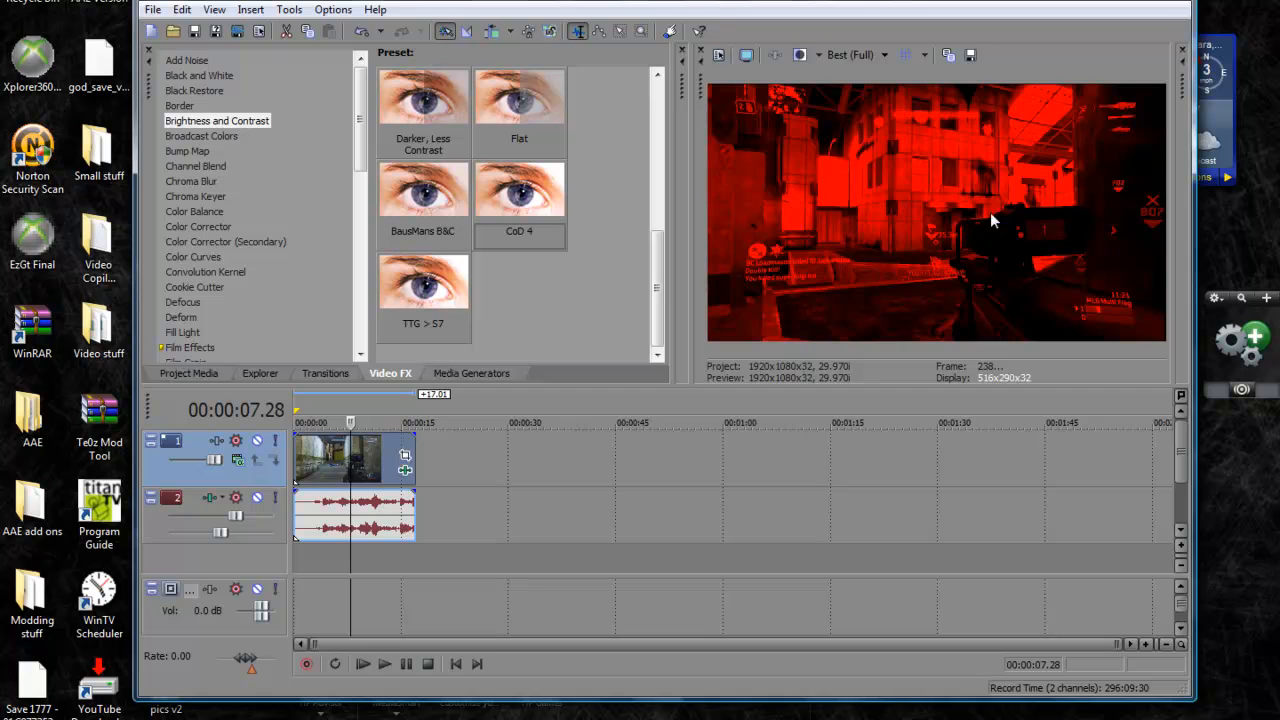
Remove the last two Brightness and Contrast effects from the video clip's effect chain
left_click(404, 470)
right_click(591, 210)
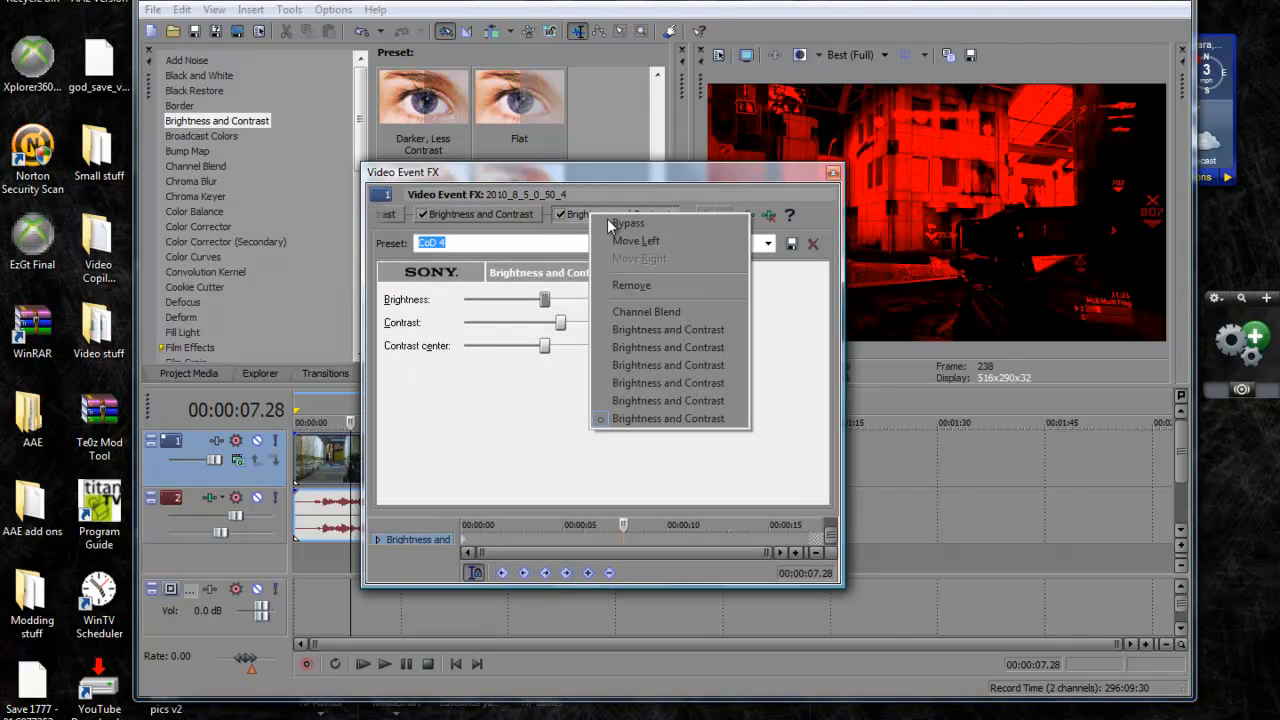
left_click(640, 284)
right_click(600, 218)
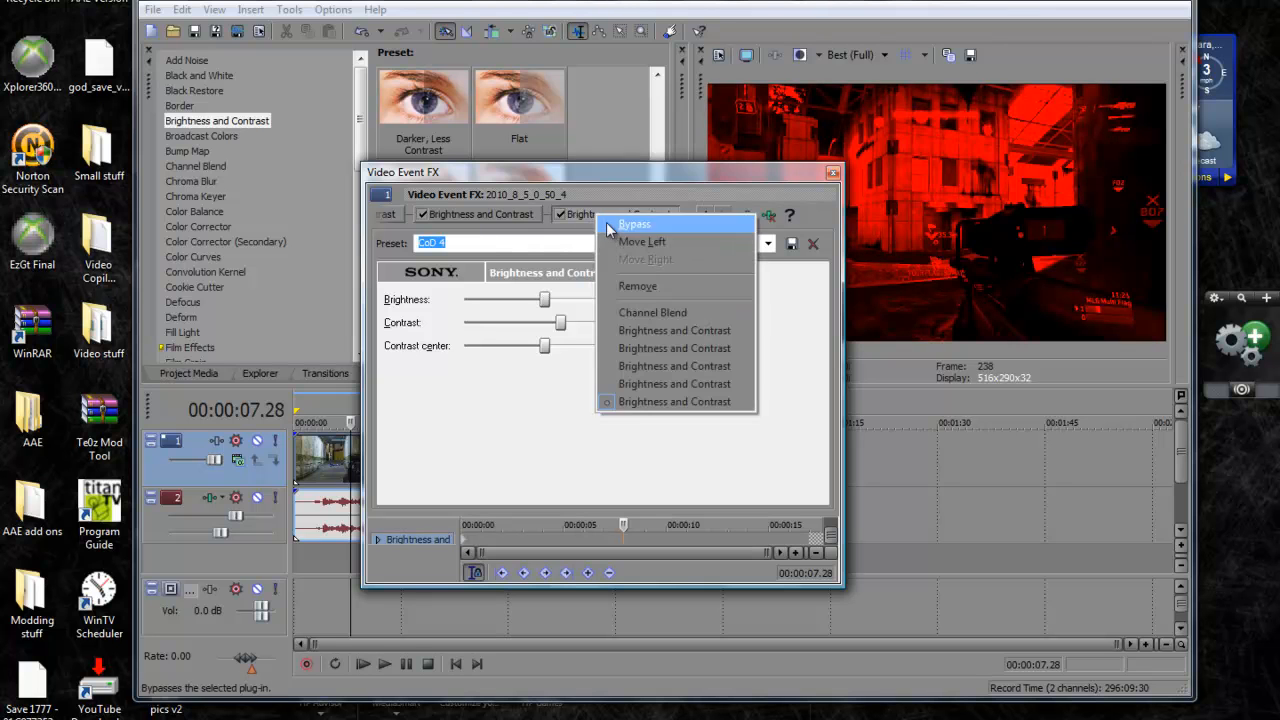
left_click(645, 284)
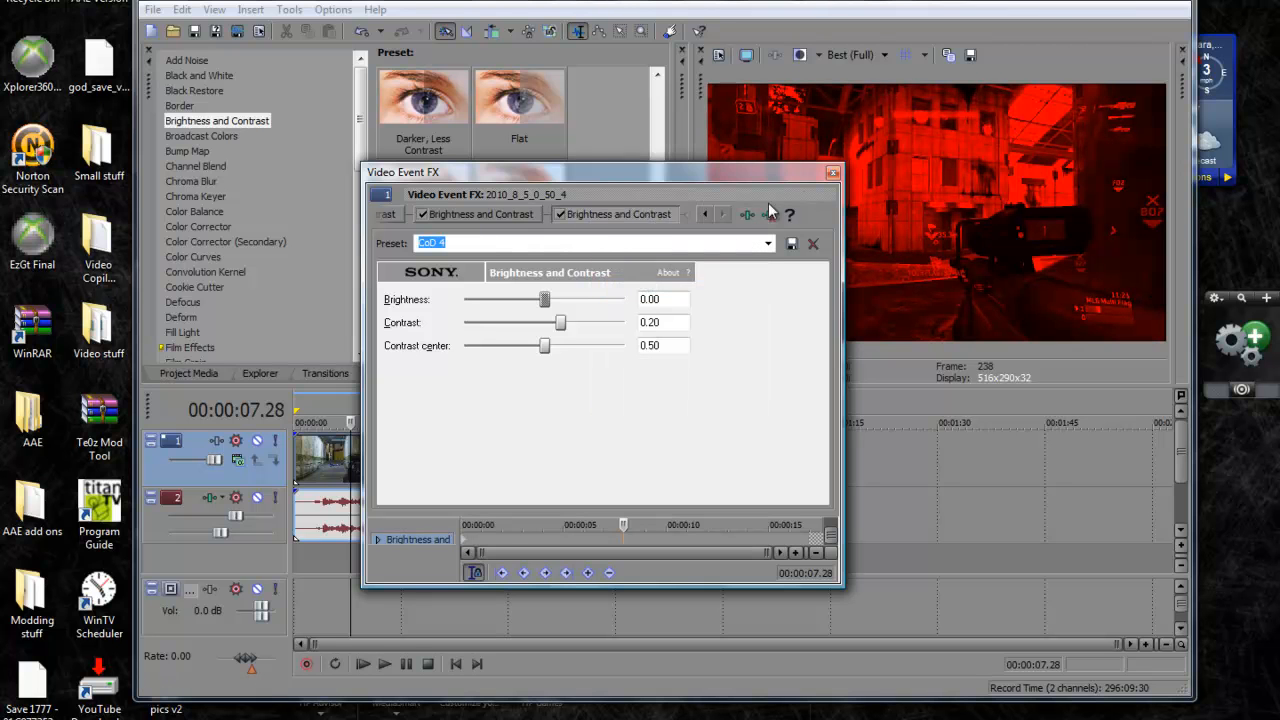
left_click(832, 172)
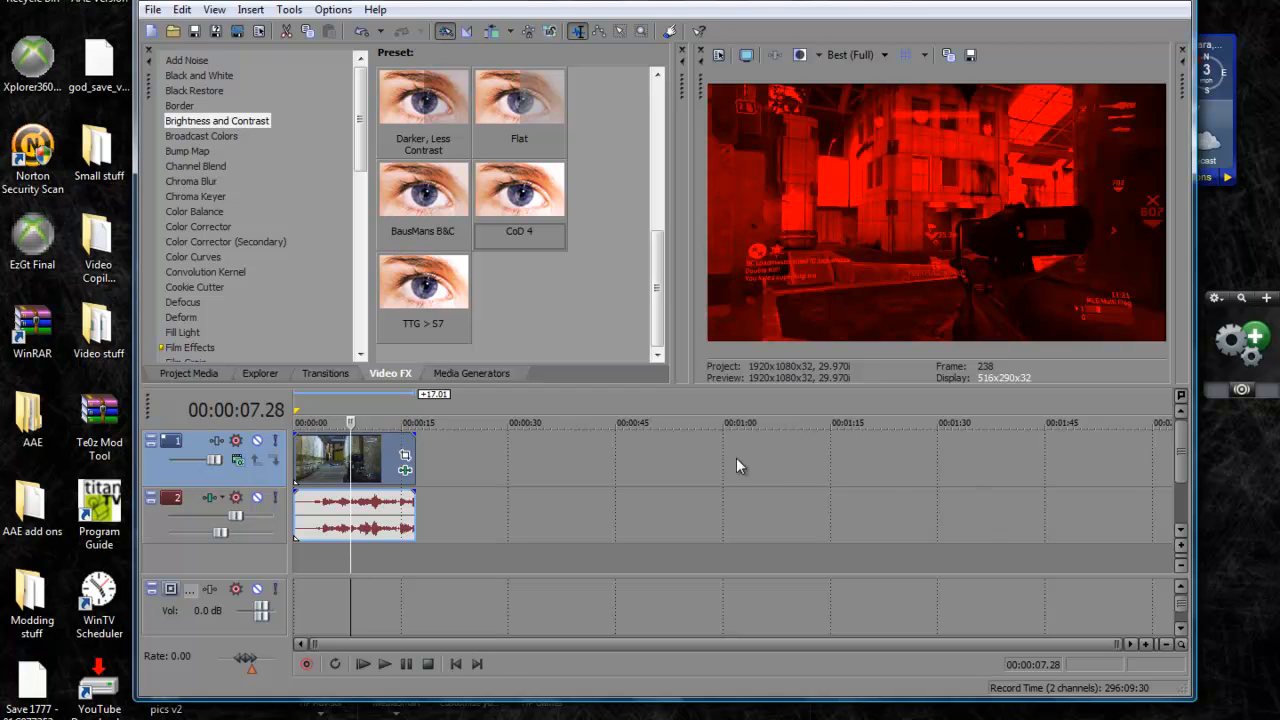
Insert a new video track and place a Default Text generated media event at its start
right_click(597, 565)
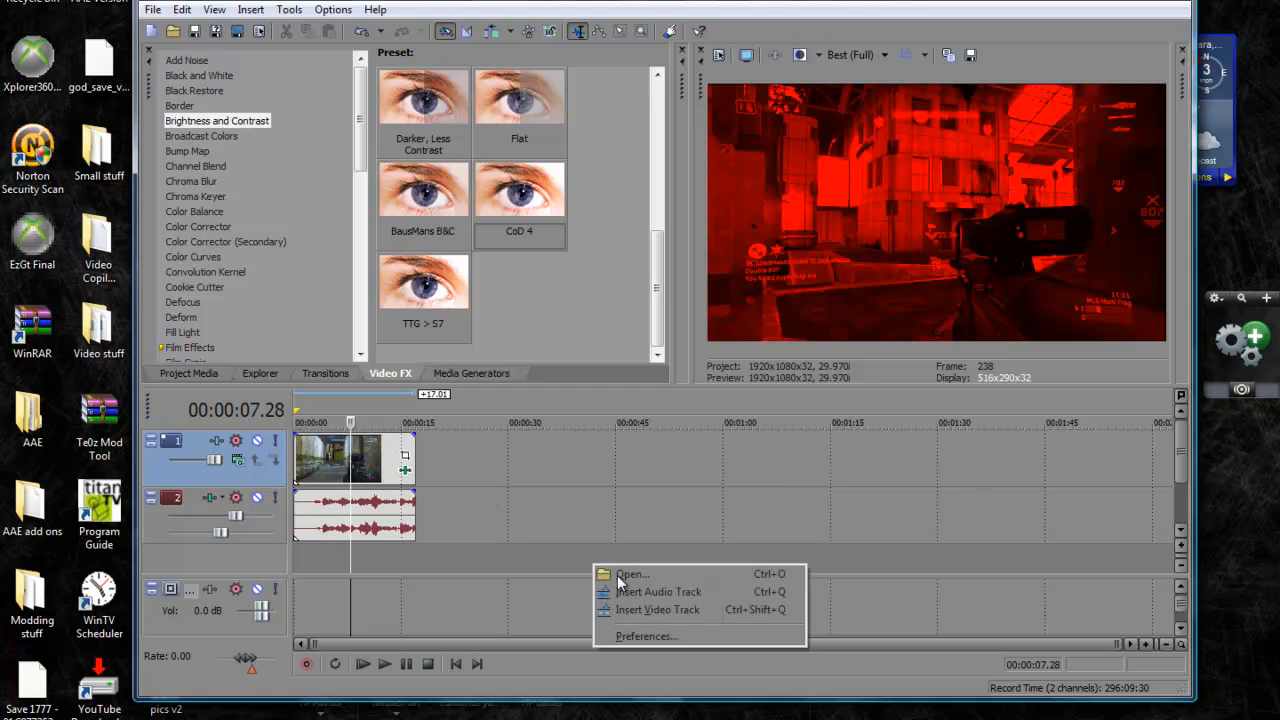
left_click(655, 609)
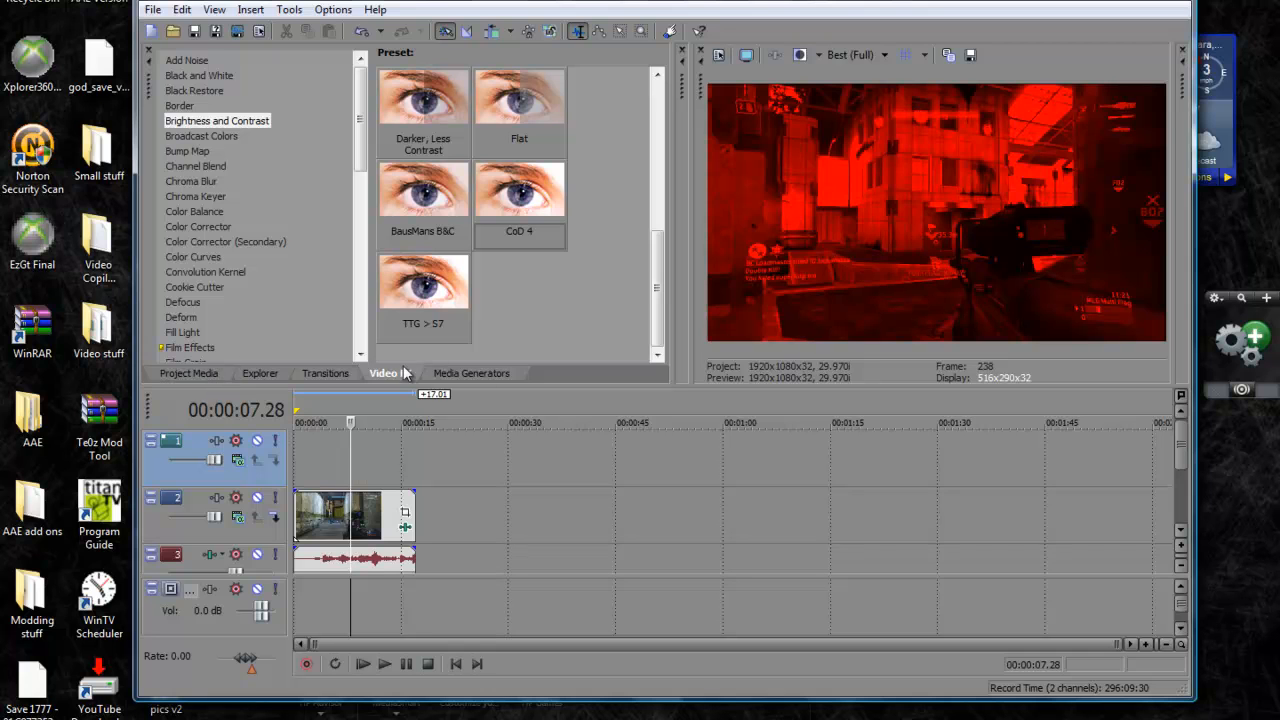
left_click(490, 370)
left_click_drag(300, 105, 302, 463)
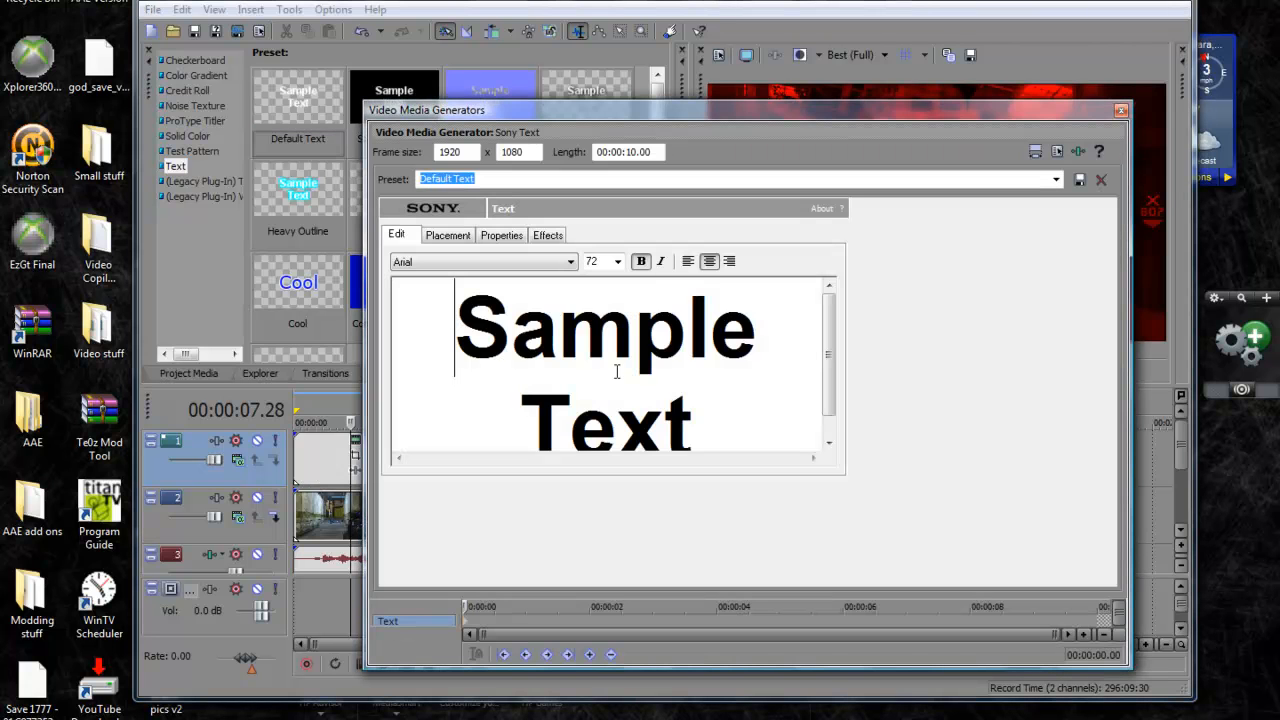
Clear all of the sample text from the new text event
key("ctrl+a")
key("BackSpace")
type("Samp")
key("BackSpace")
key("BackSpace")
key("BackSpace")
key("BackSpace")
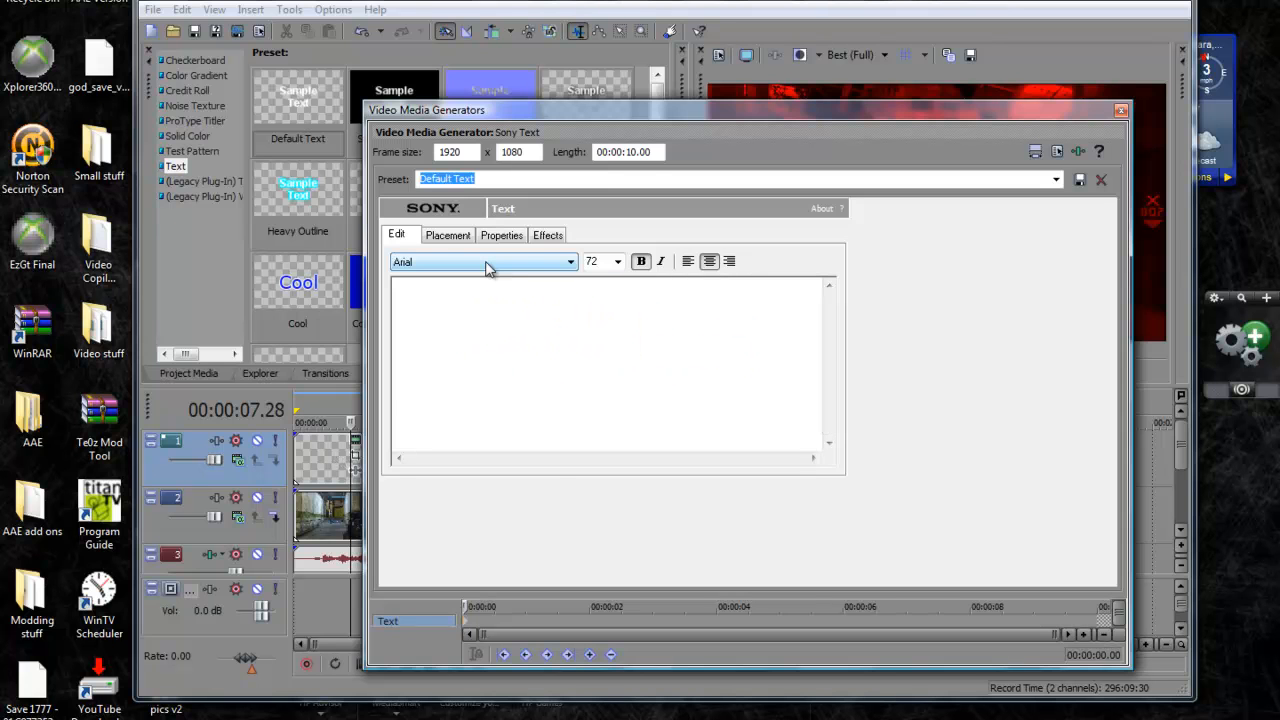
Set the text event's font to Terminator Real NFI
left_click(488, 263)
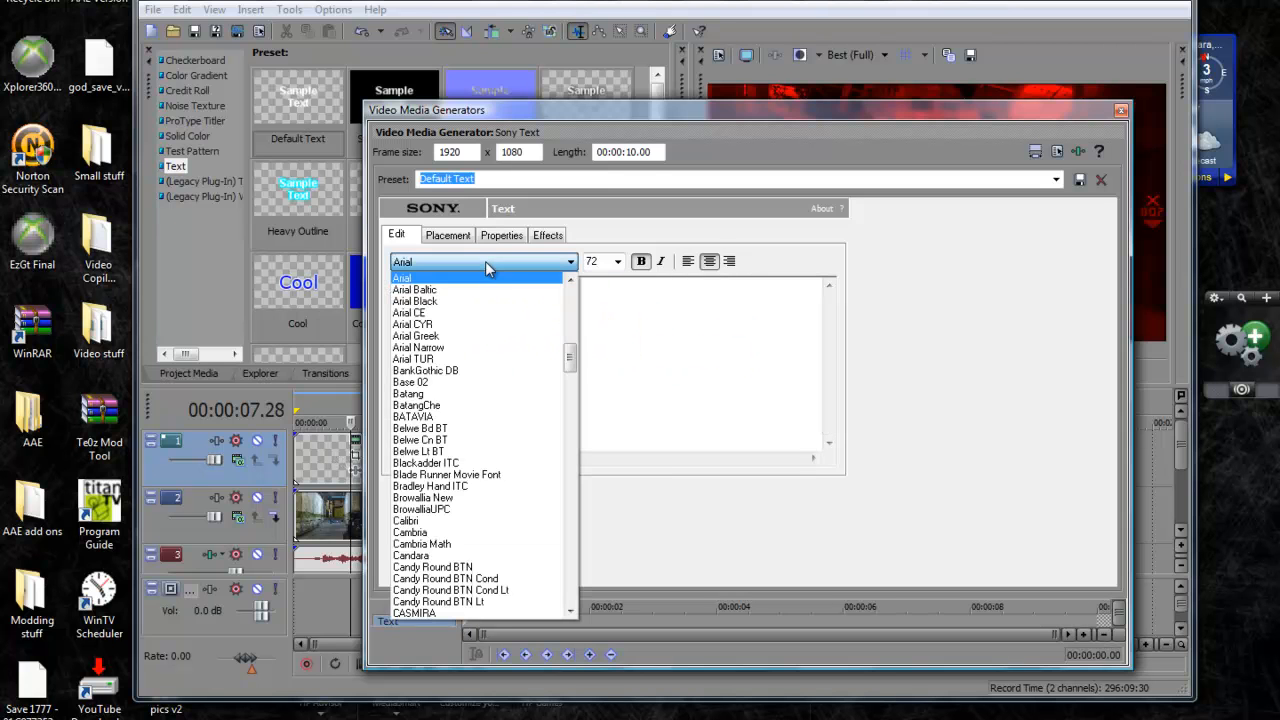
scroll(500, 570, "down", 4)
scroll(490, 590, "down", 3)
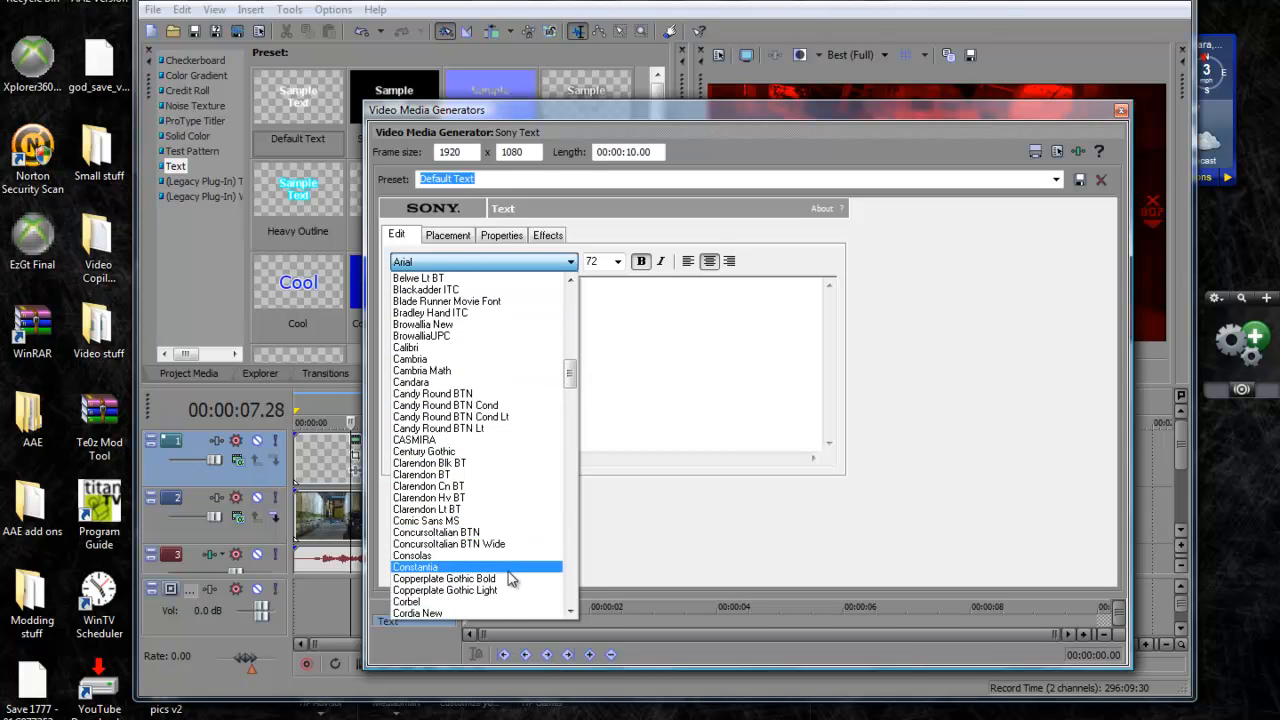
scroll(480, 606, "down", 2)
scroll(484, 478, "up", 2)
type("ter")
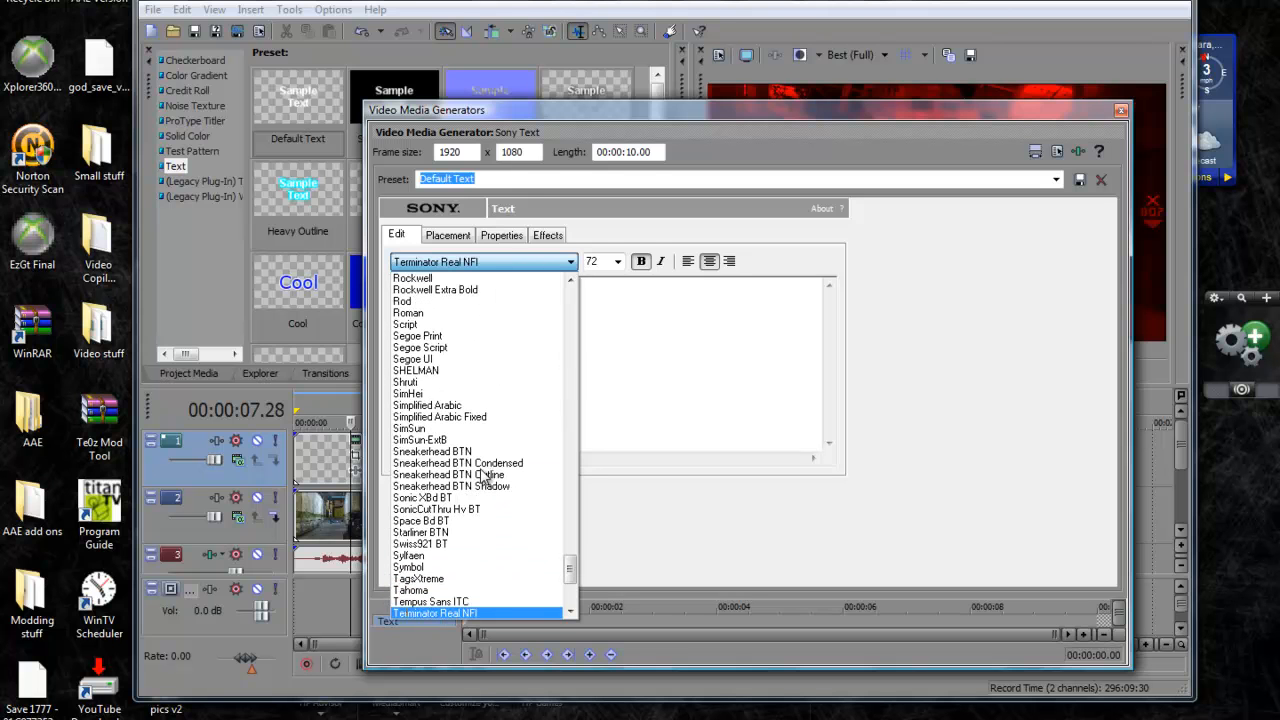
key("Return")
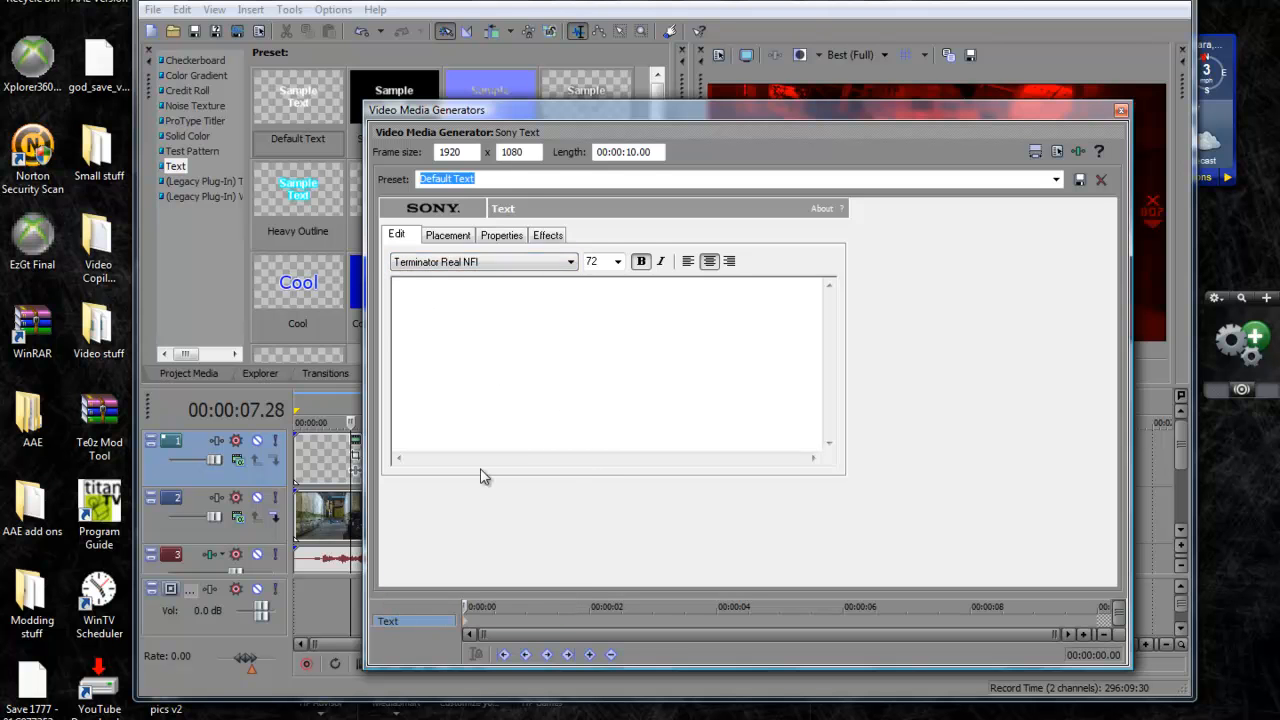
Set the text size to 22, enter "IDENT:" and "POSITIVE" on two lines, and close the text generator
left_click(618, 261)
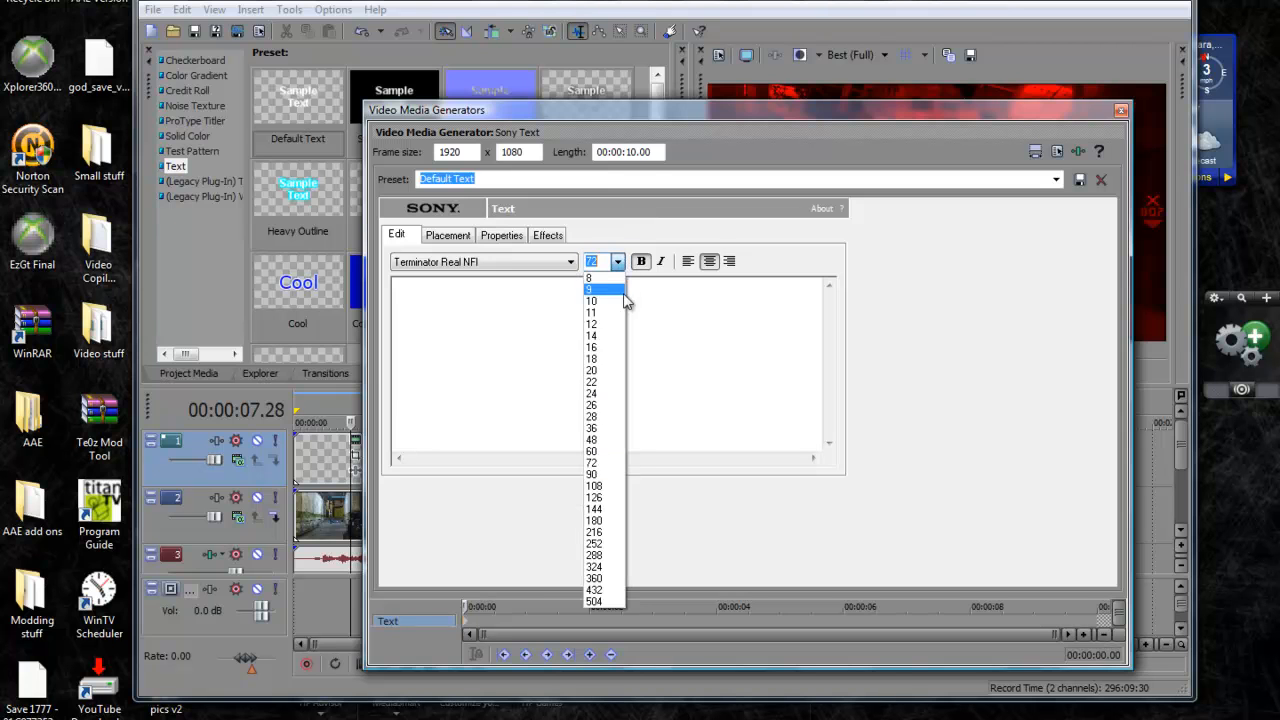
left_click(603, 379)
left_click(603, 376)
type("IDEN")
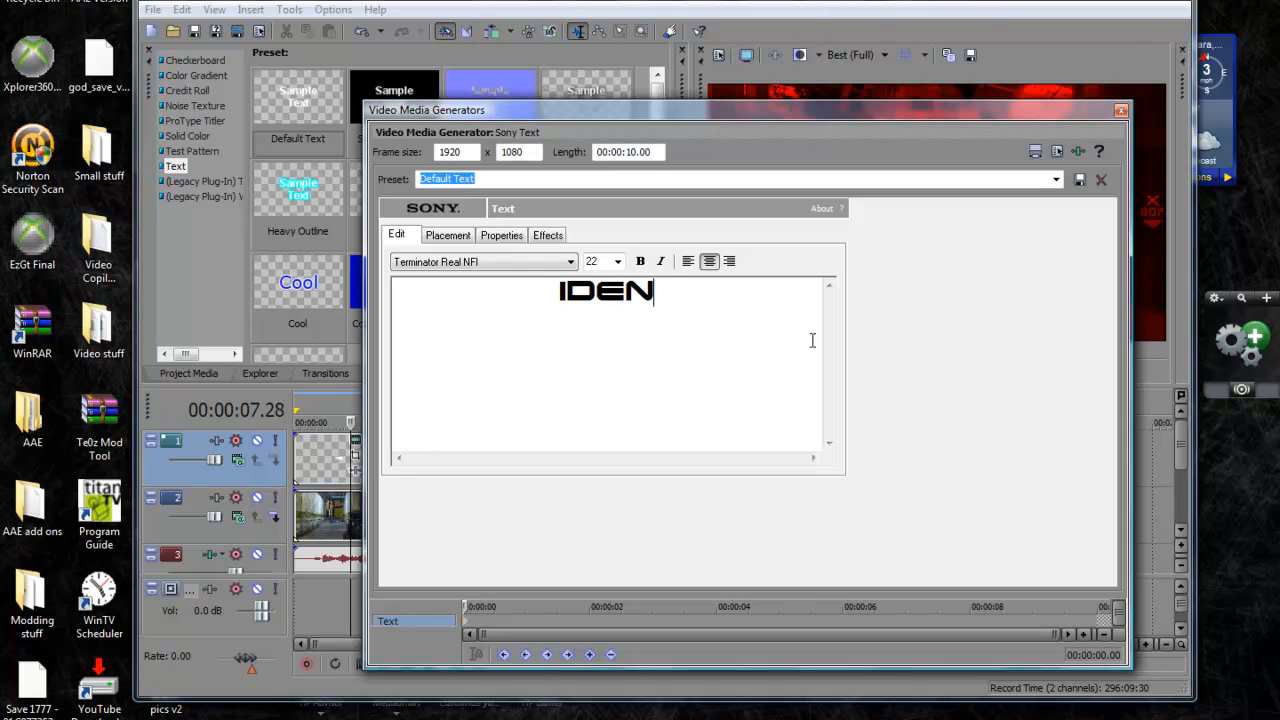
type("Tl")
key("BackSpace")
type(": POSITI")
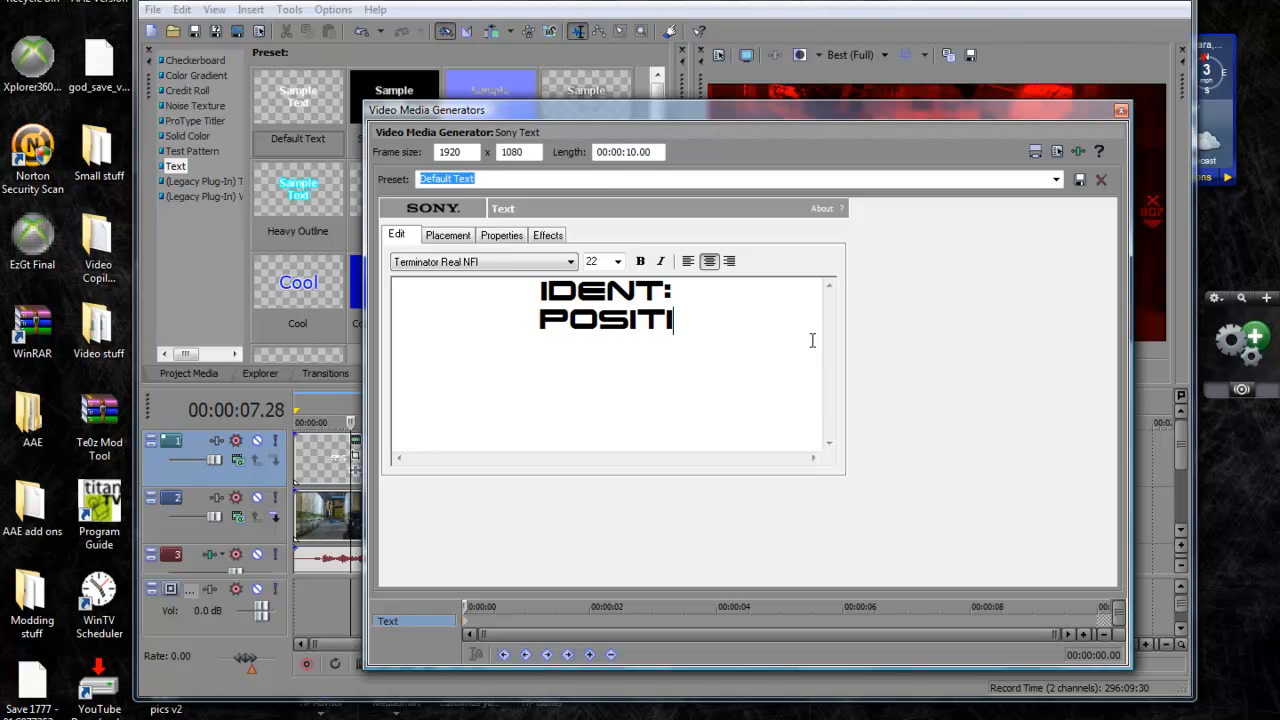
type("VE")
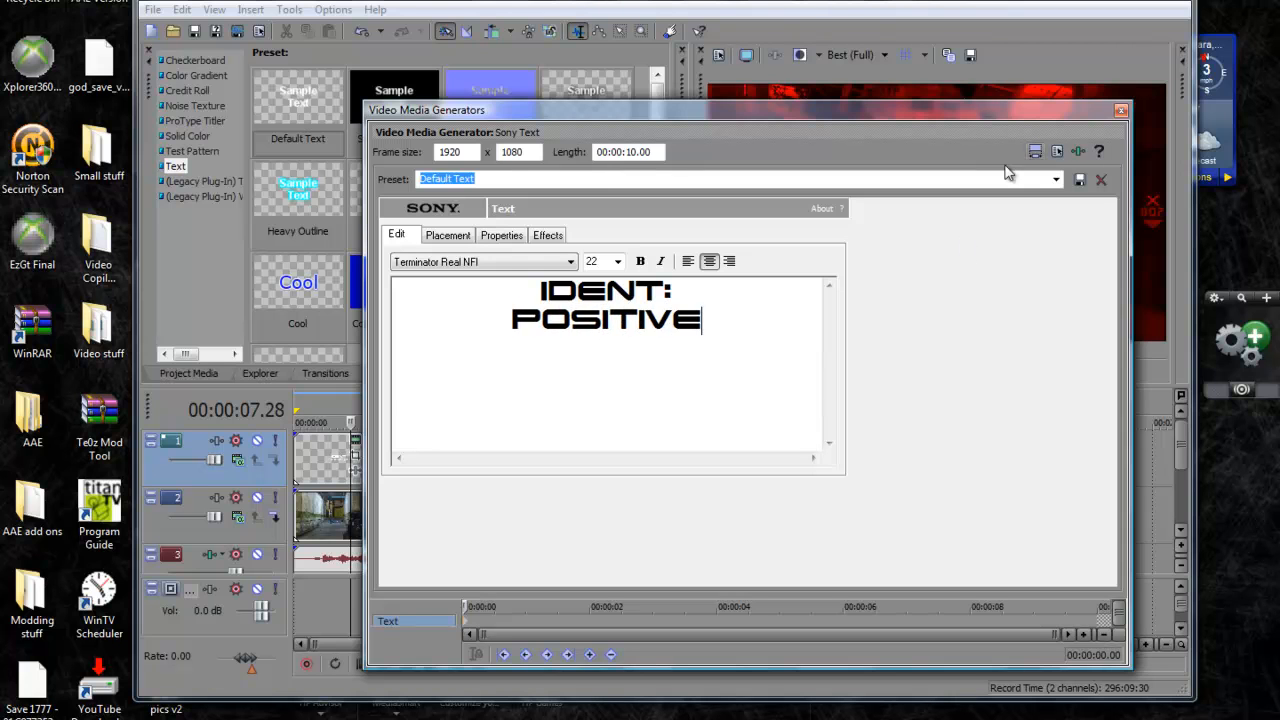
left_click(1121, 110)
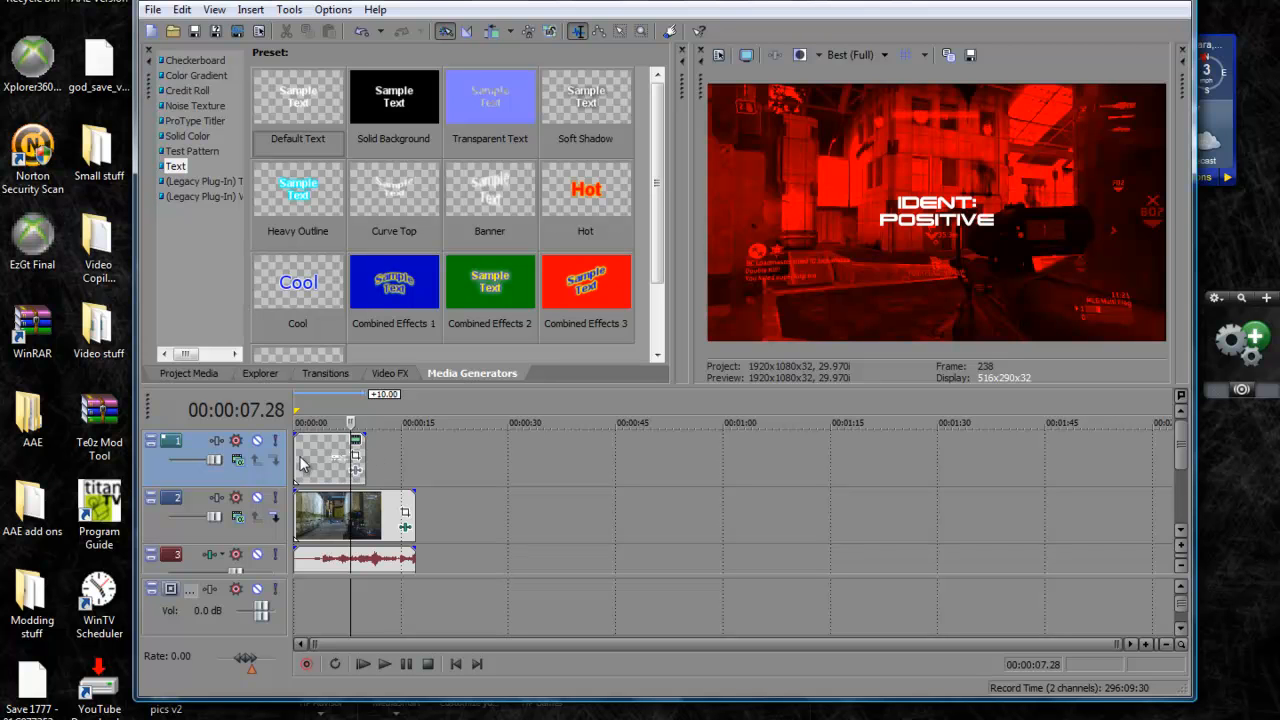
Use Pan/Crop at the starting keyframe to shift the IDENT: POSITIVE text to the upper-left corner of the frame
left_click(355, 455)
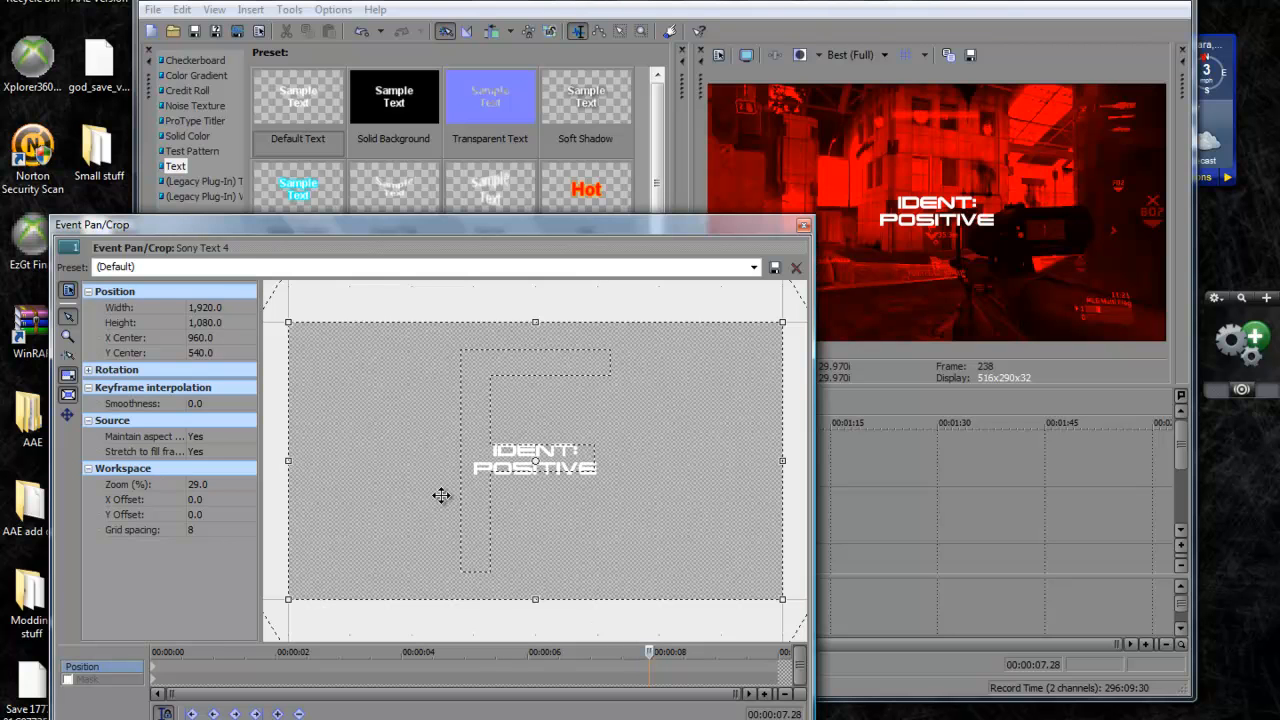
left_click(155, 673)
left_click_drag(400, 480, 524, 581)
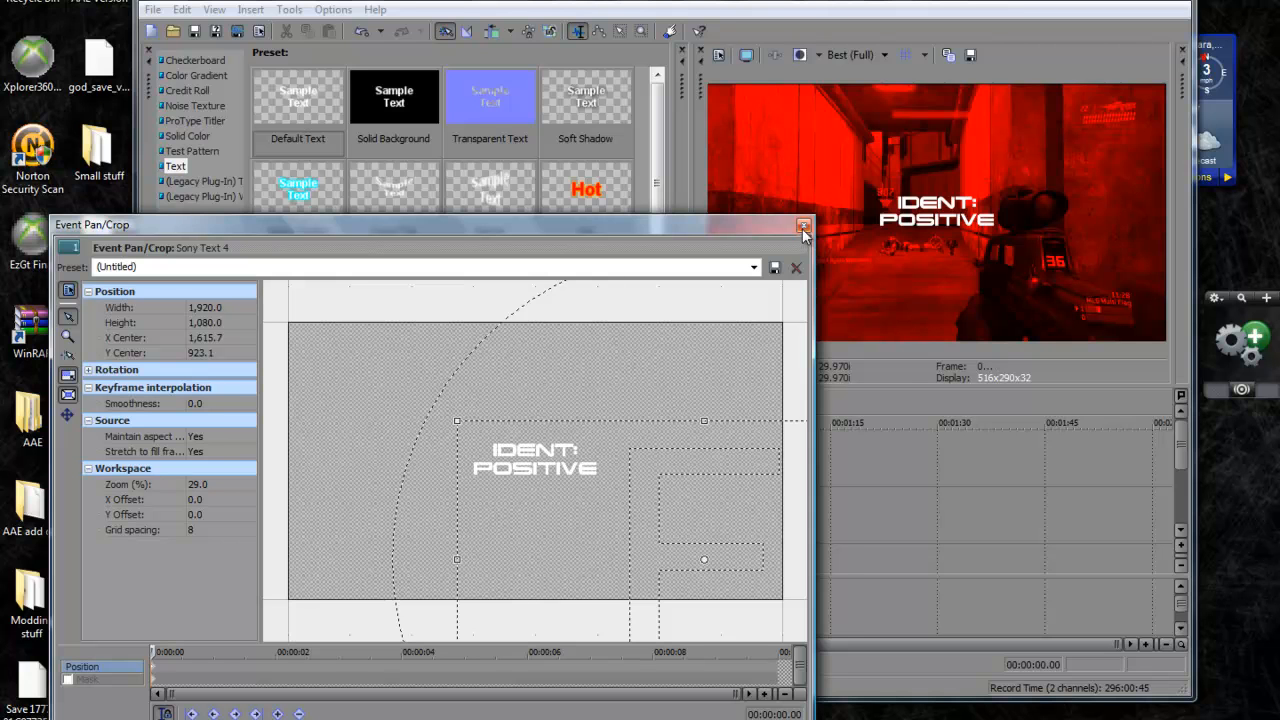
left_click(803, 228)
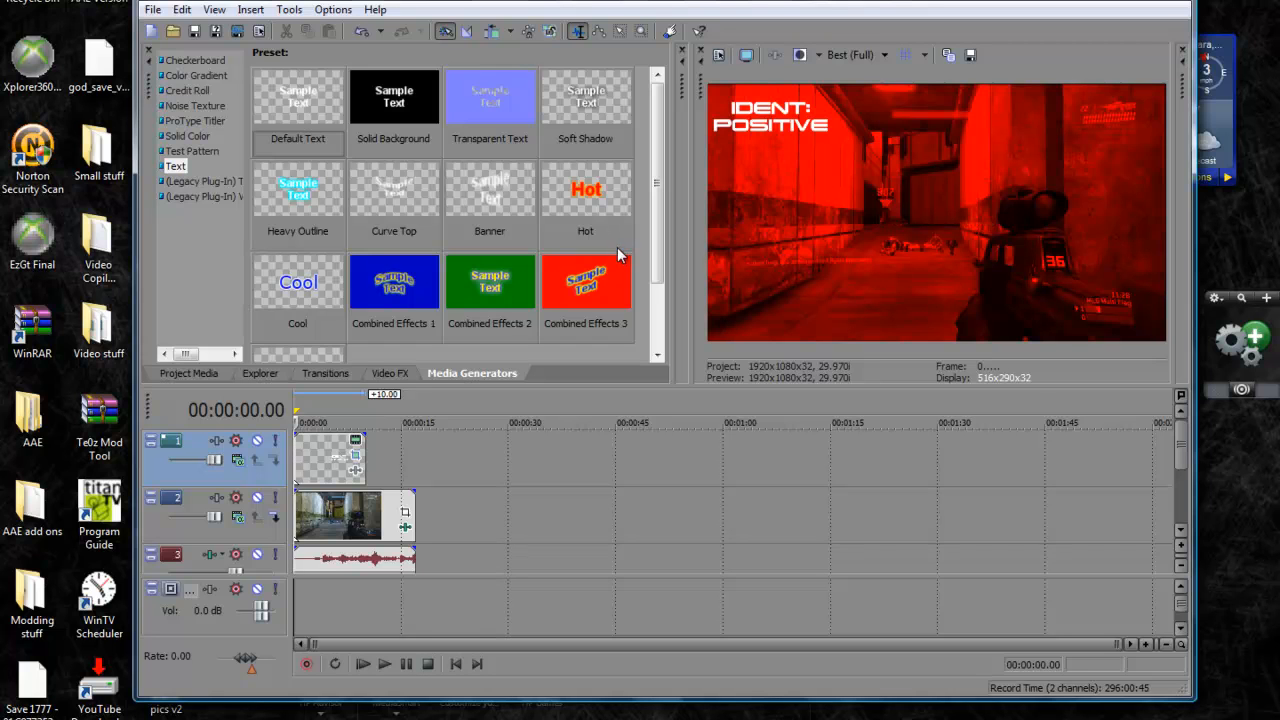
Place a second Default Text event after the first on the same track and play back the opening
left_click_drag(290, 91, 451, 421)
left_click_drag(436, 467, 396, 471)
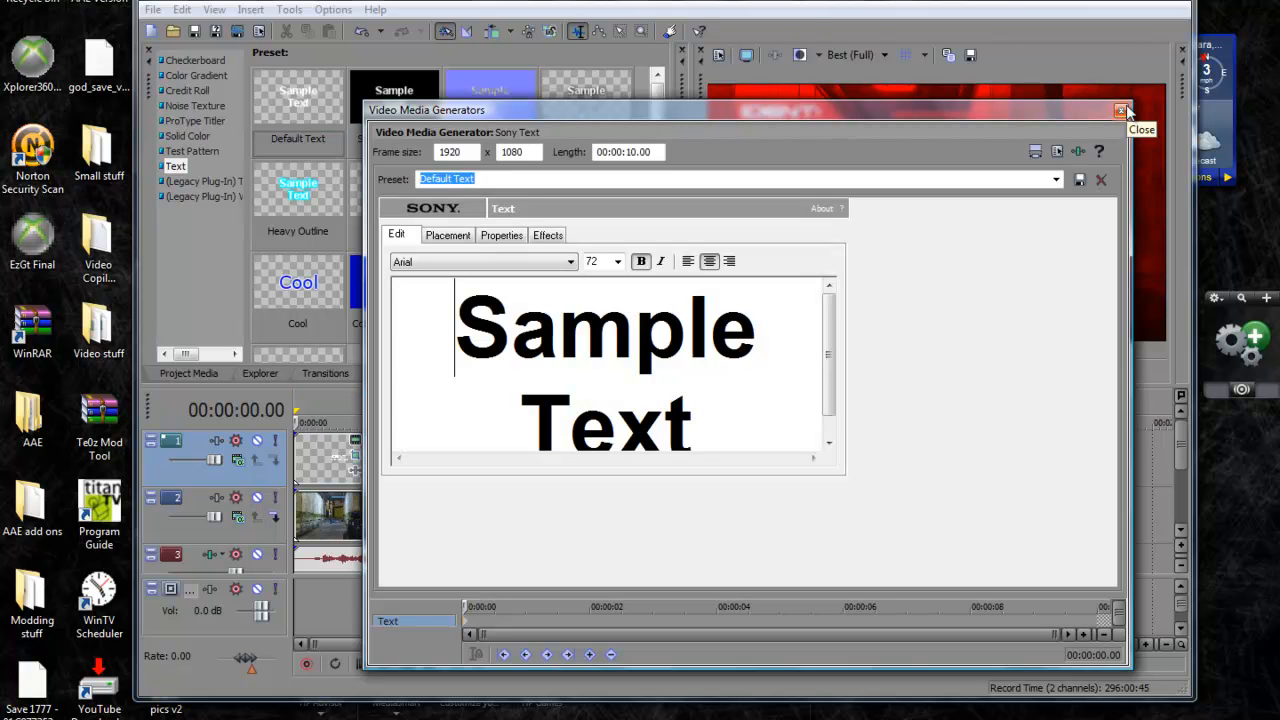
left_click(1121, 110)
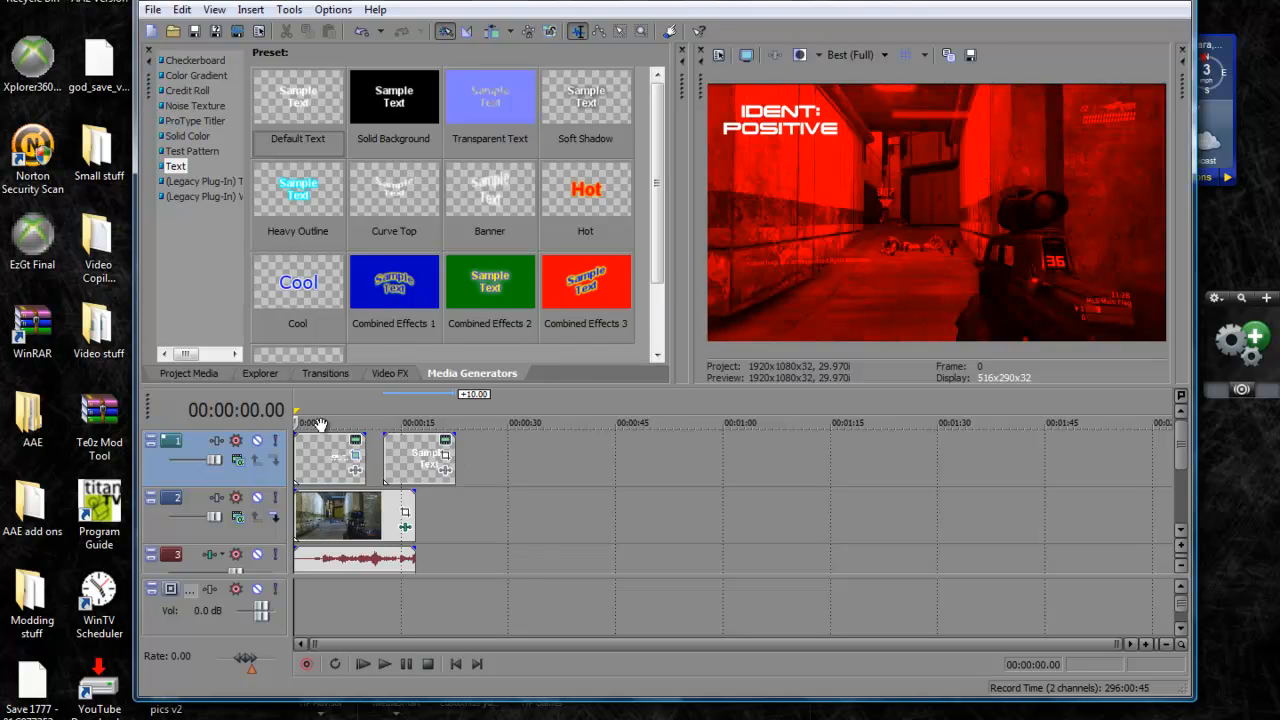
key("space")
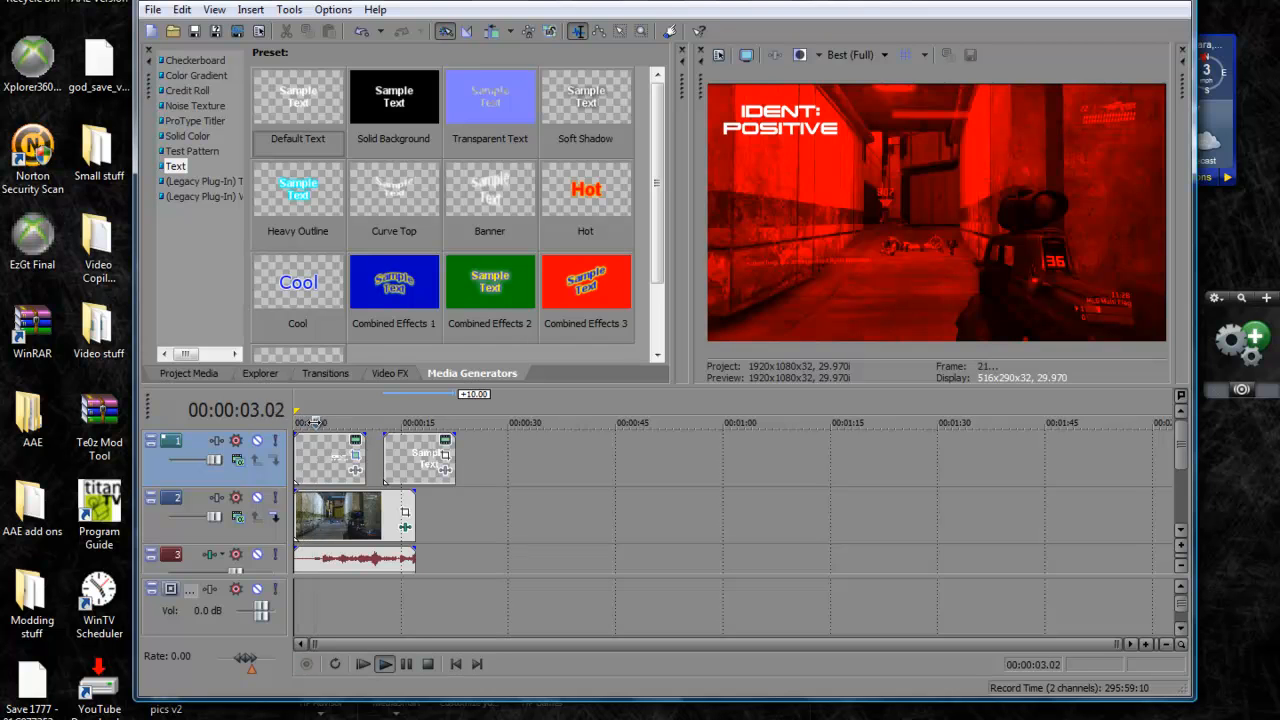
key("space")
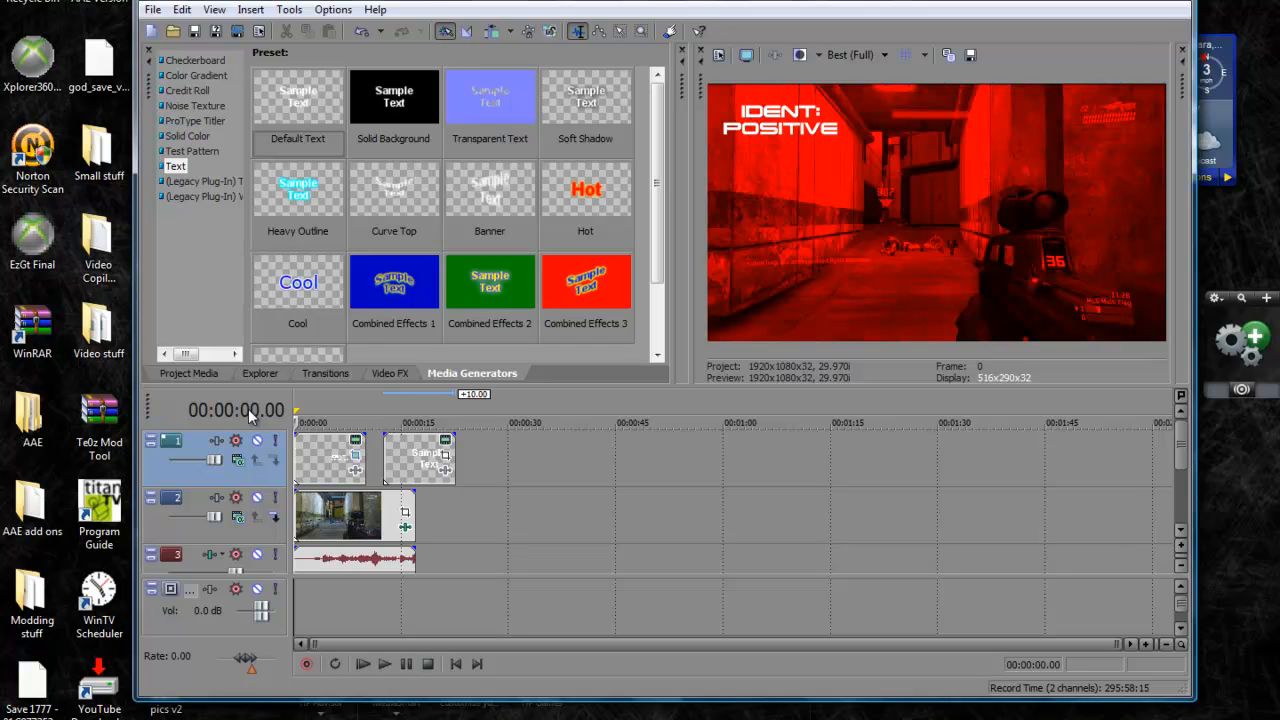
Delete the extra sample text event and shorten the IDENT: POSITIVE event by 2 seconds at its end
right_click(416, 459)
left_click(460, 244)
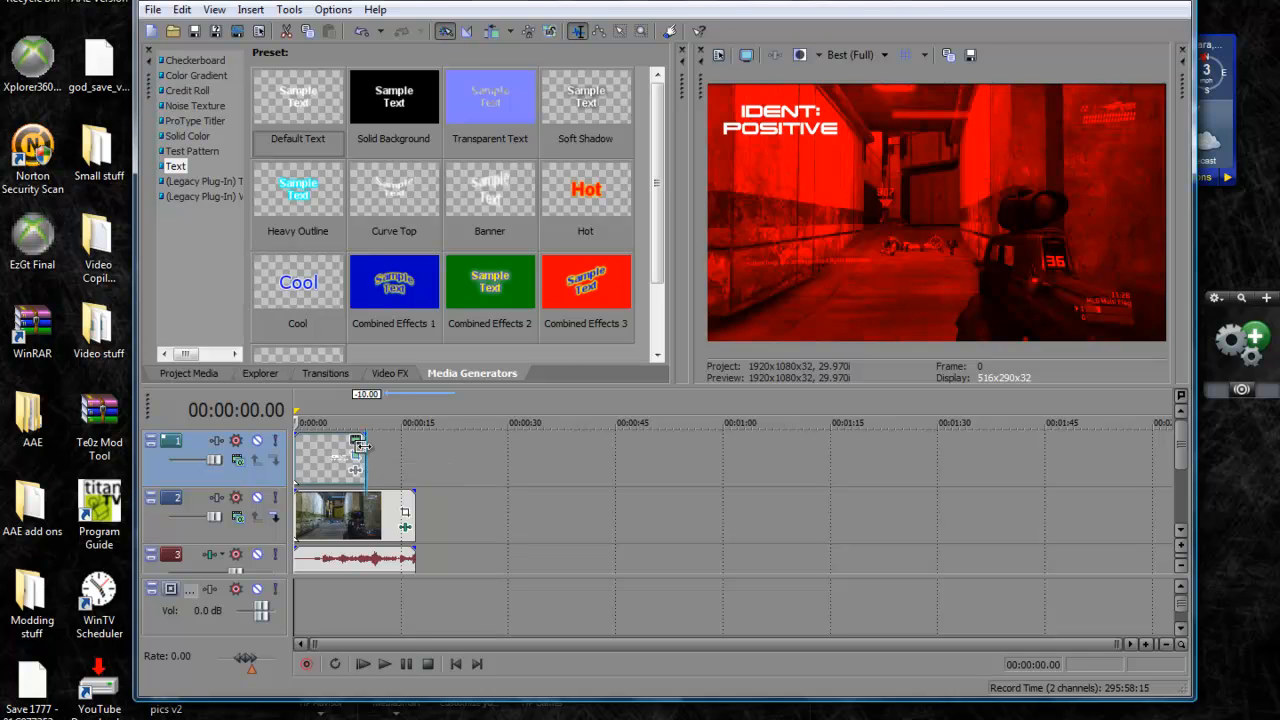
left_click_drag(362, 447, 348, 447)
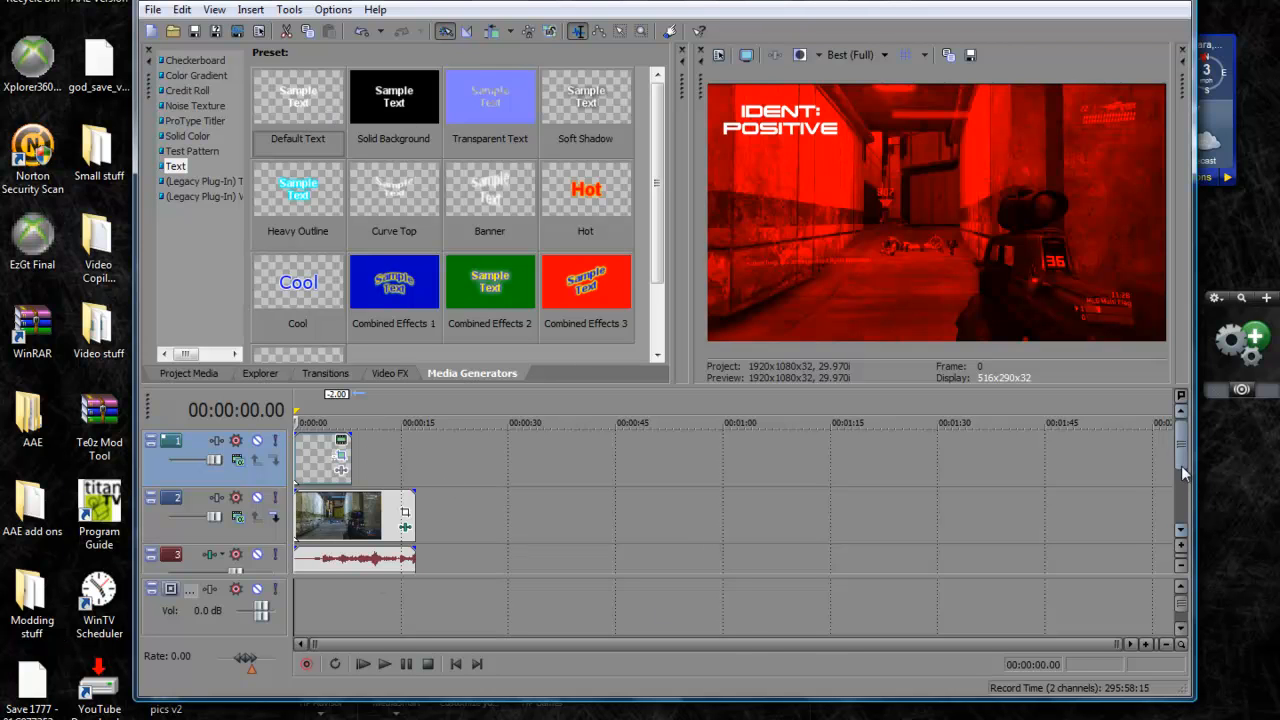
Insert a new video track and place a Default Text event at its start, above the IDENT: POSITIVE event
scroll(1181, 465, "down", 2)
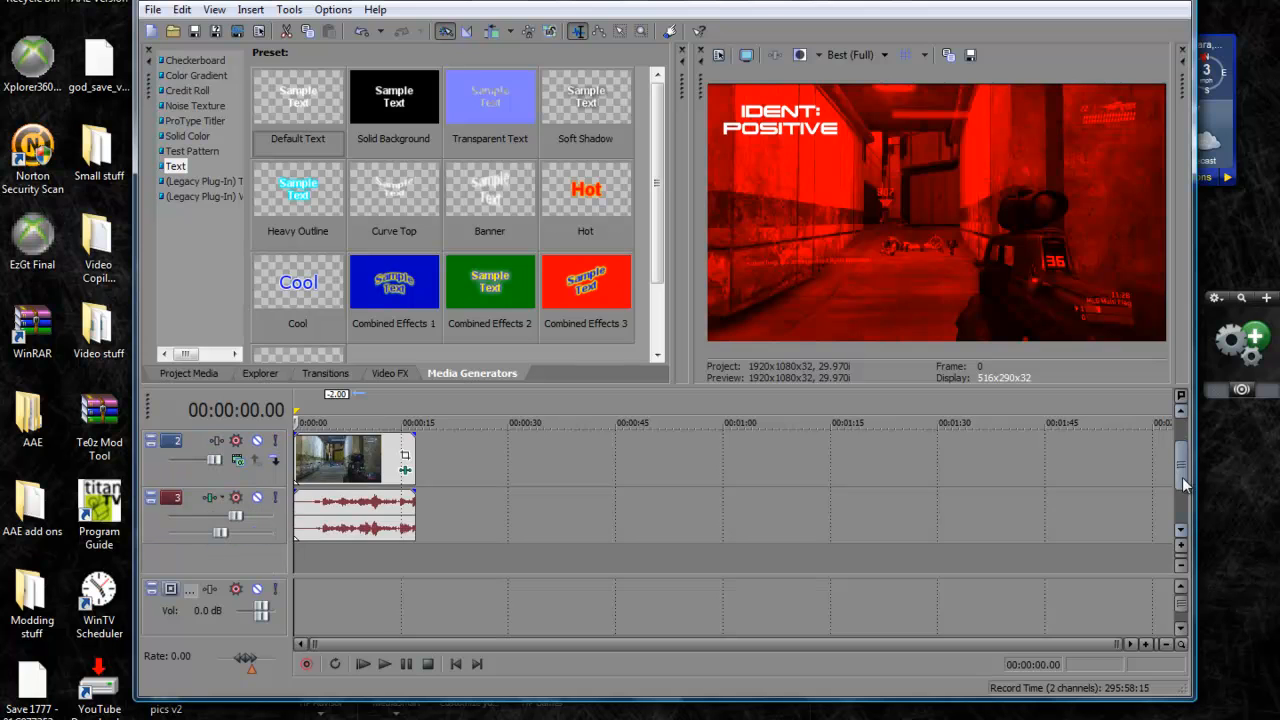
right_click(698, 556)
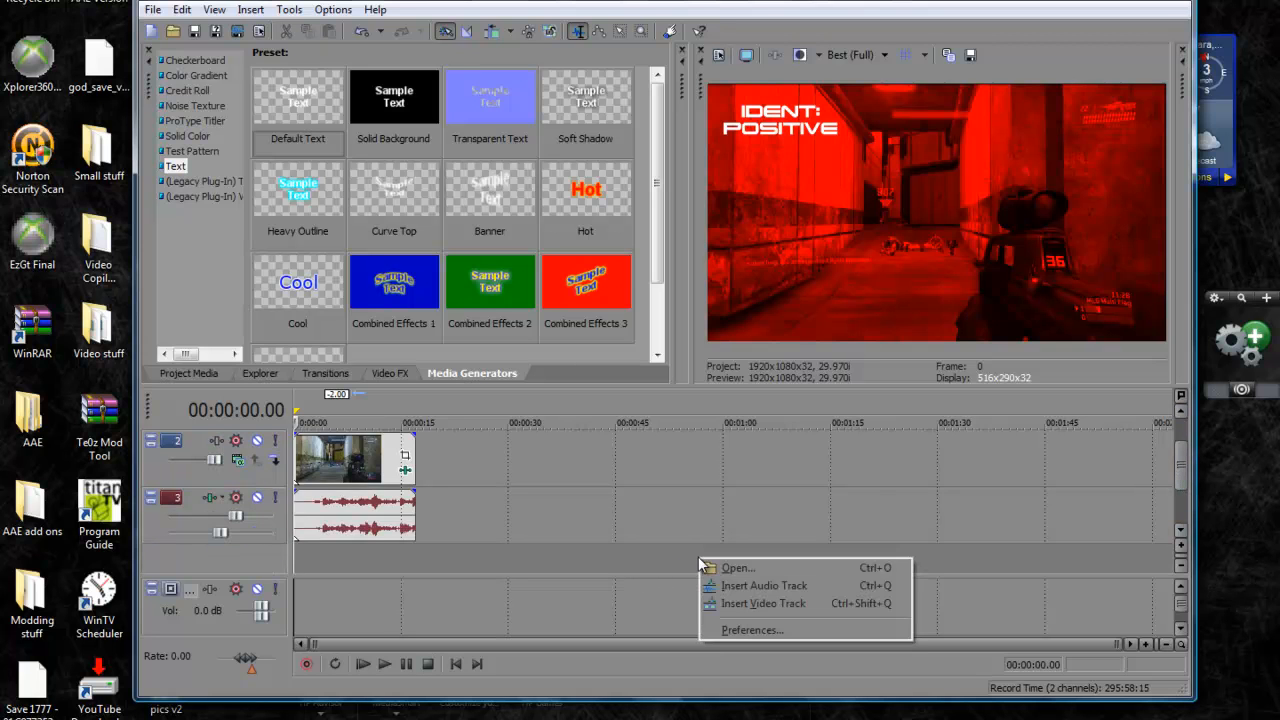
left_click(736, 606)
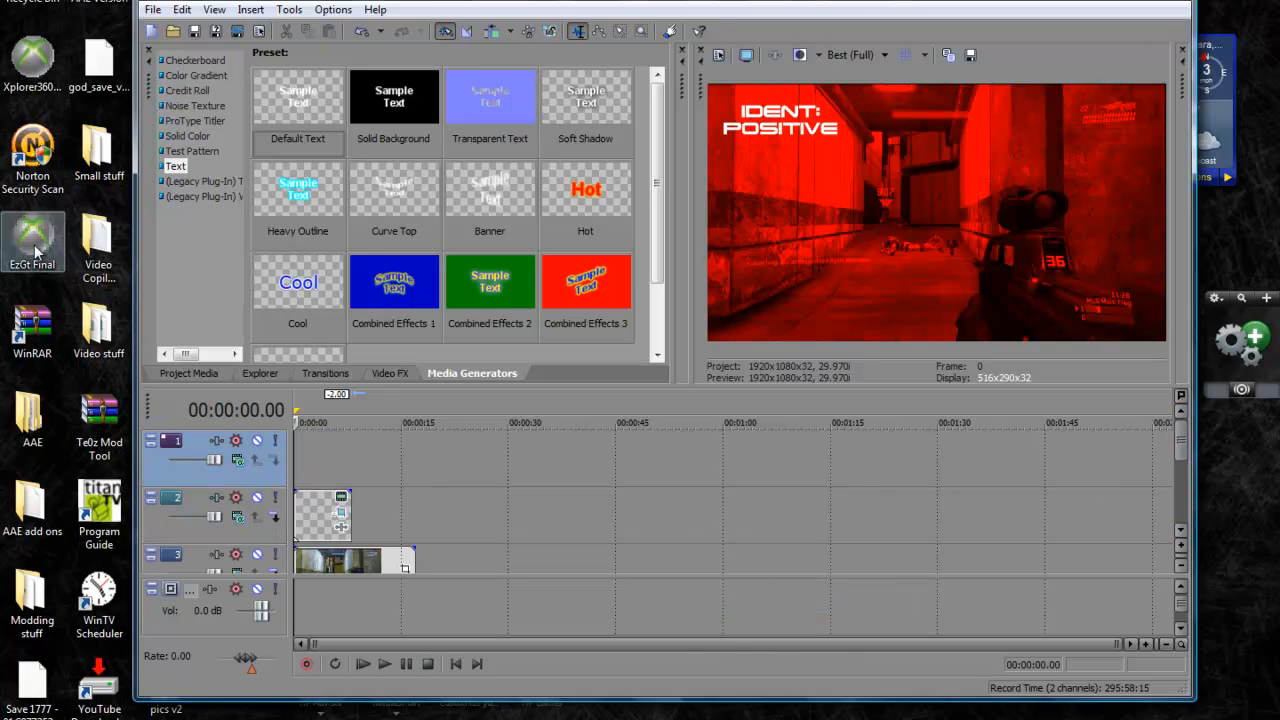
left_click_drag(265, 105, 463, 141)
left_click_drag(364, 451, 300, 455)
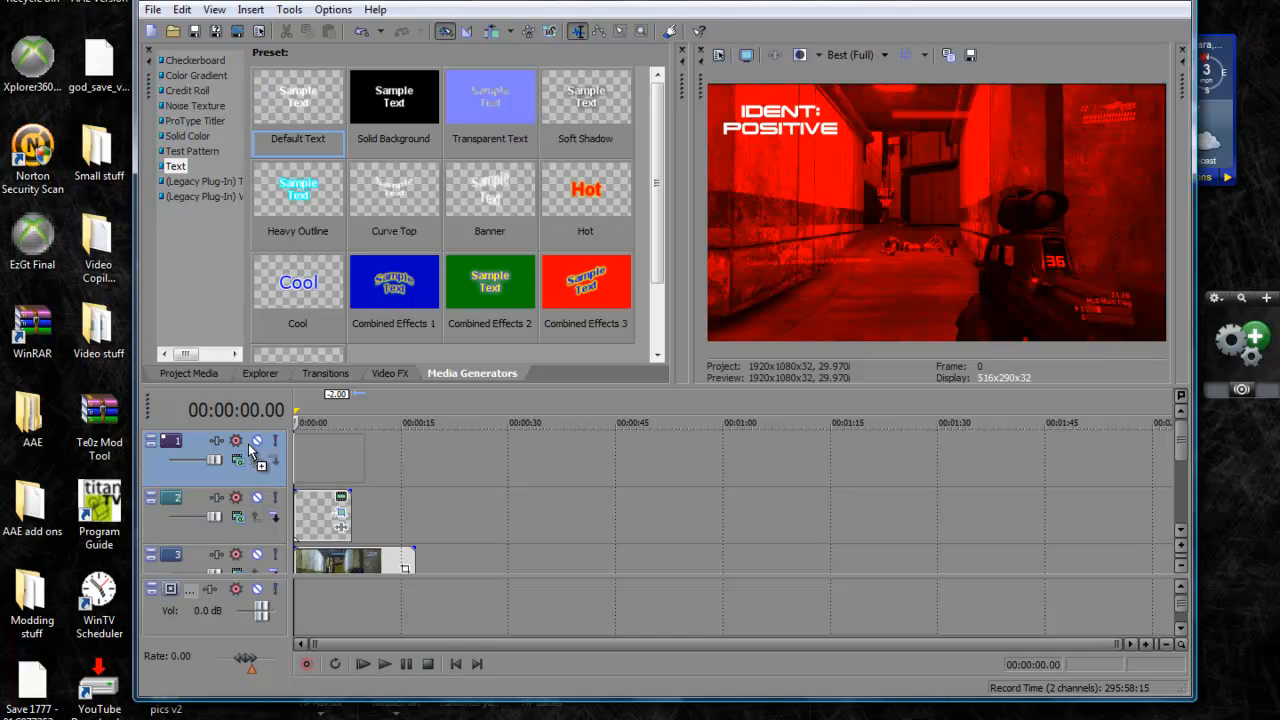
Clear the sample text in the second text event and set its font to Terminator Real NFI
left_click_drag(716, 380, 486, 272)
key("BackSpace")
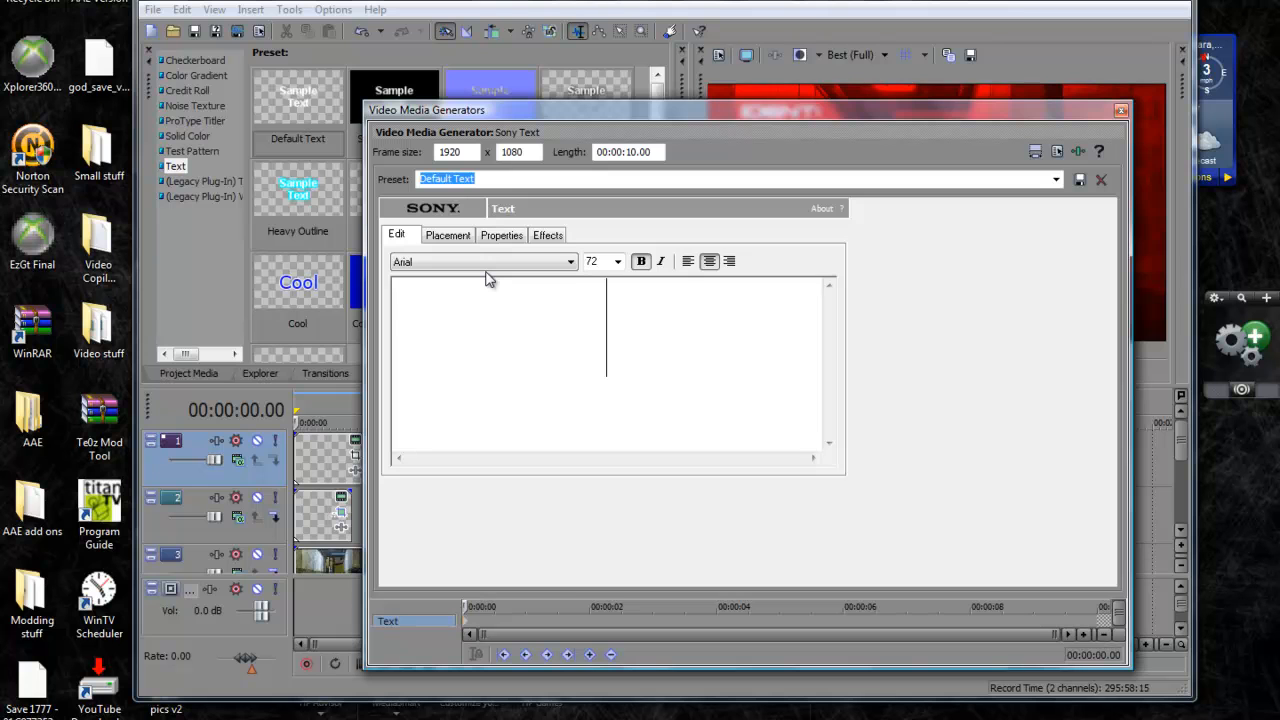
left_click(496, 262)
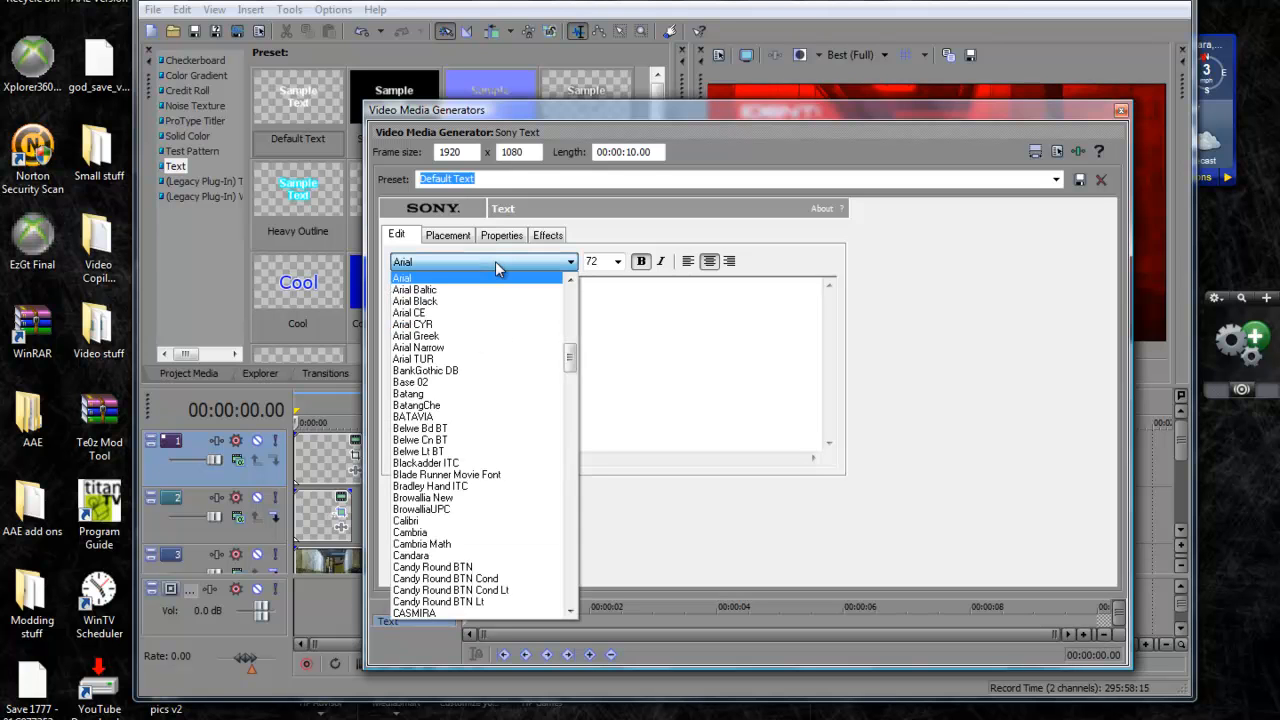
type("ter")
left_click(495, 262)
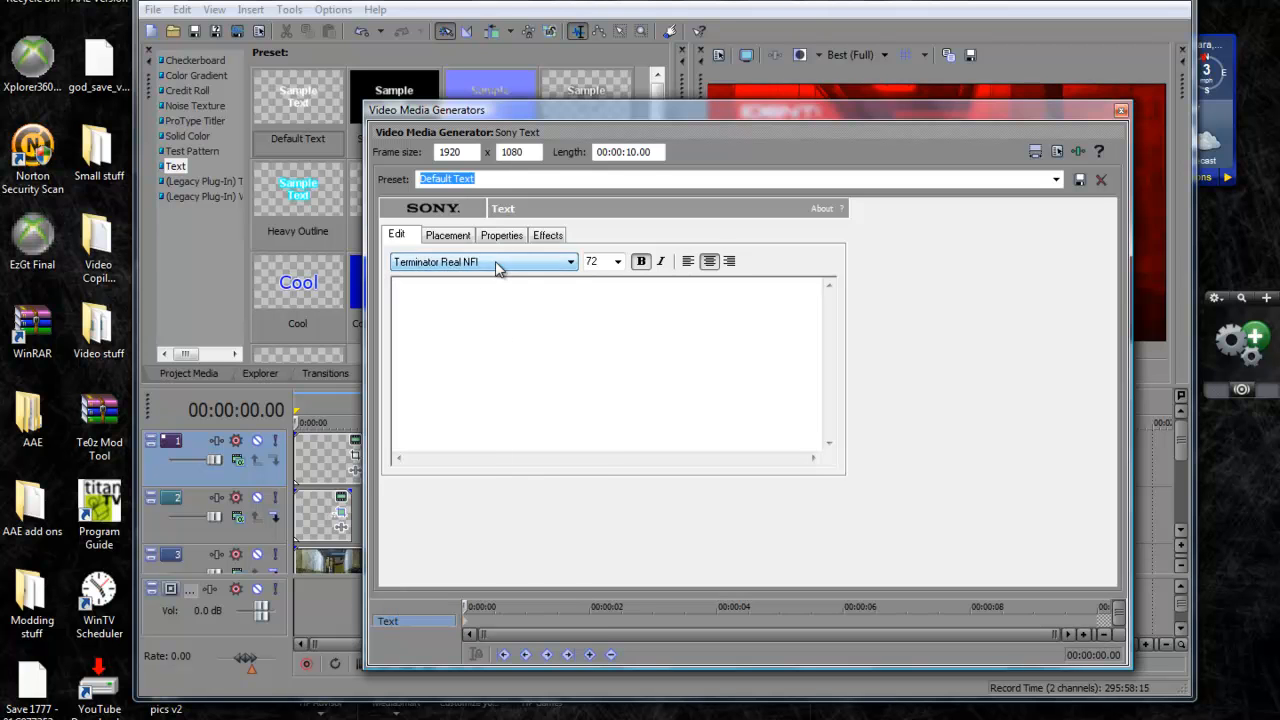
Set the second text event's size to 22 and enter "ACTION:" and "TERMINATE" on two lines
left_click(617, 262)
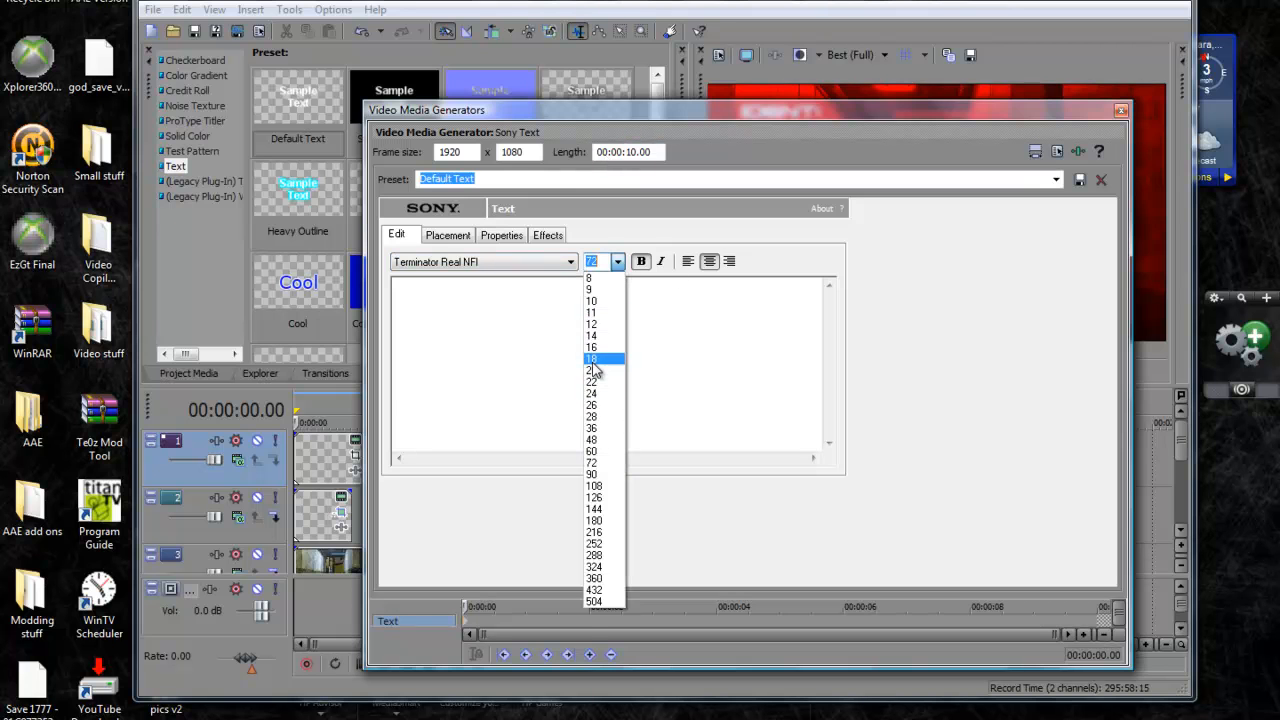
left_click(634, 310)
left_click(643, 309)
type("ACT")
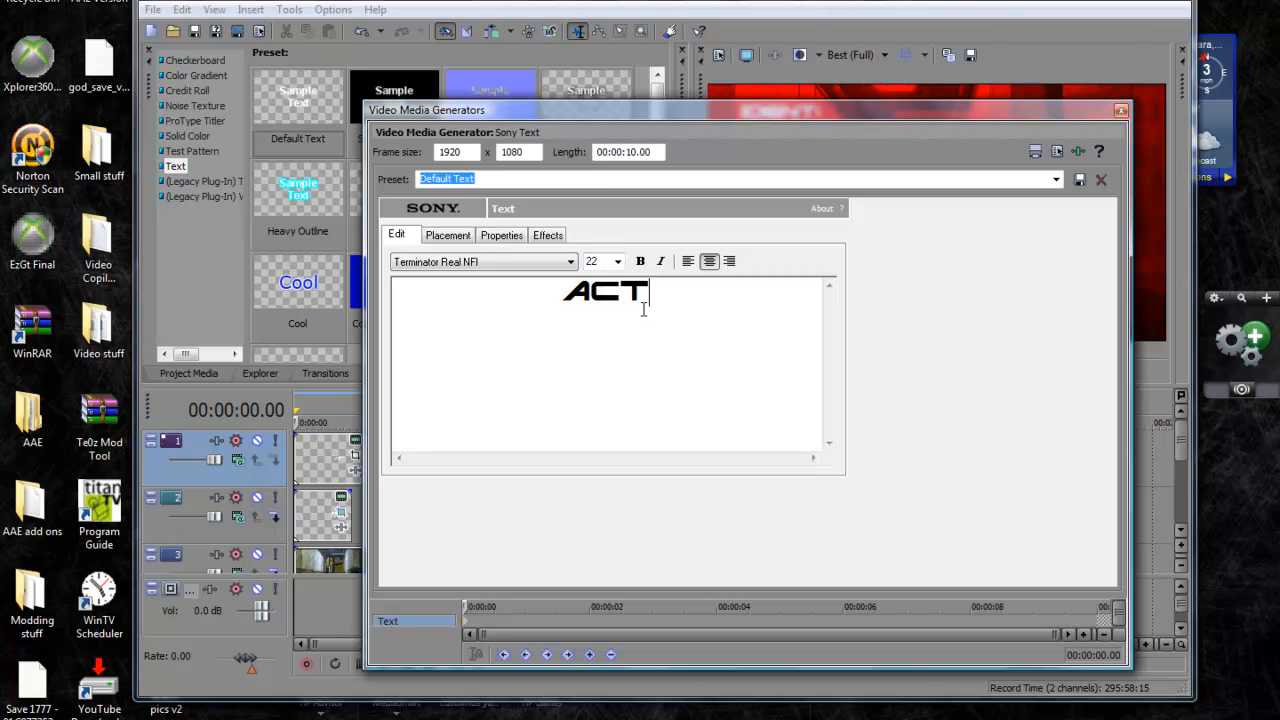
type("ION:")
key("Return")
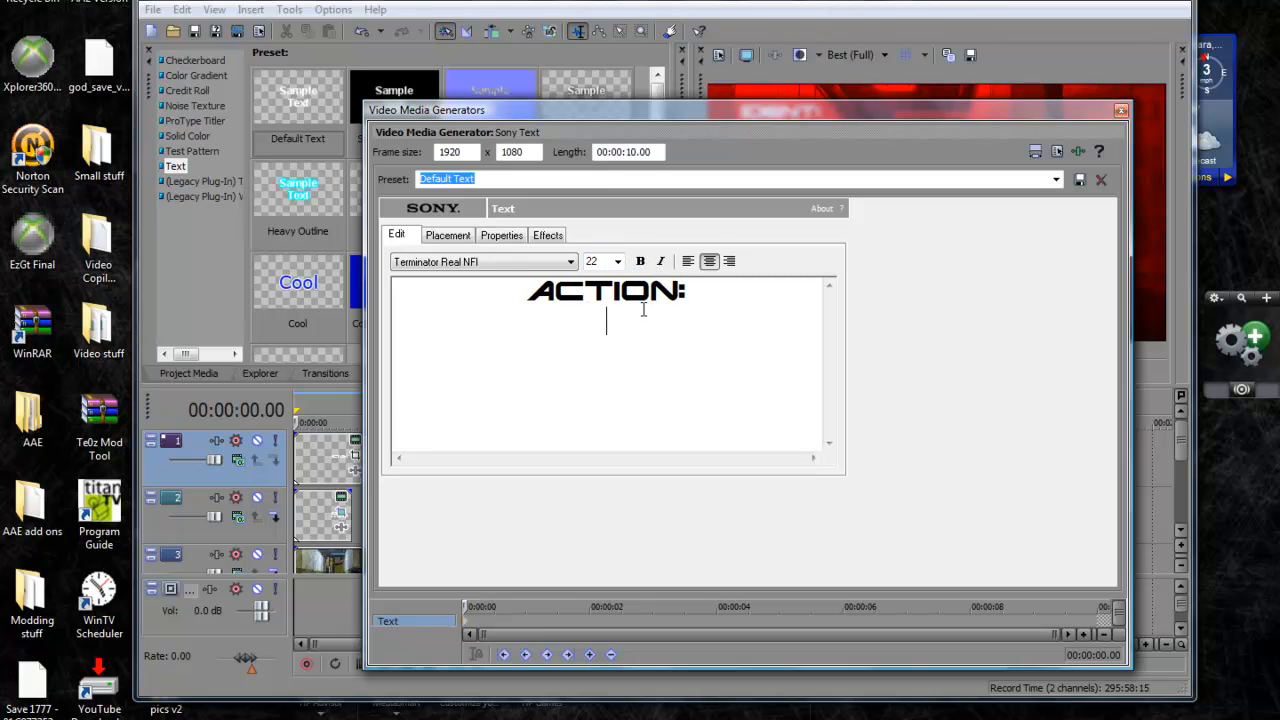
type("TERMINATE")
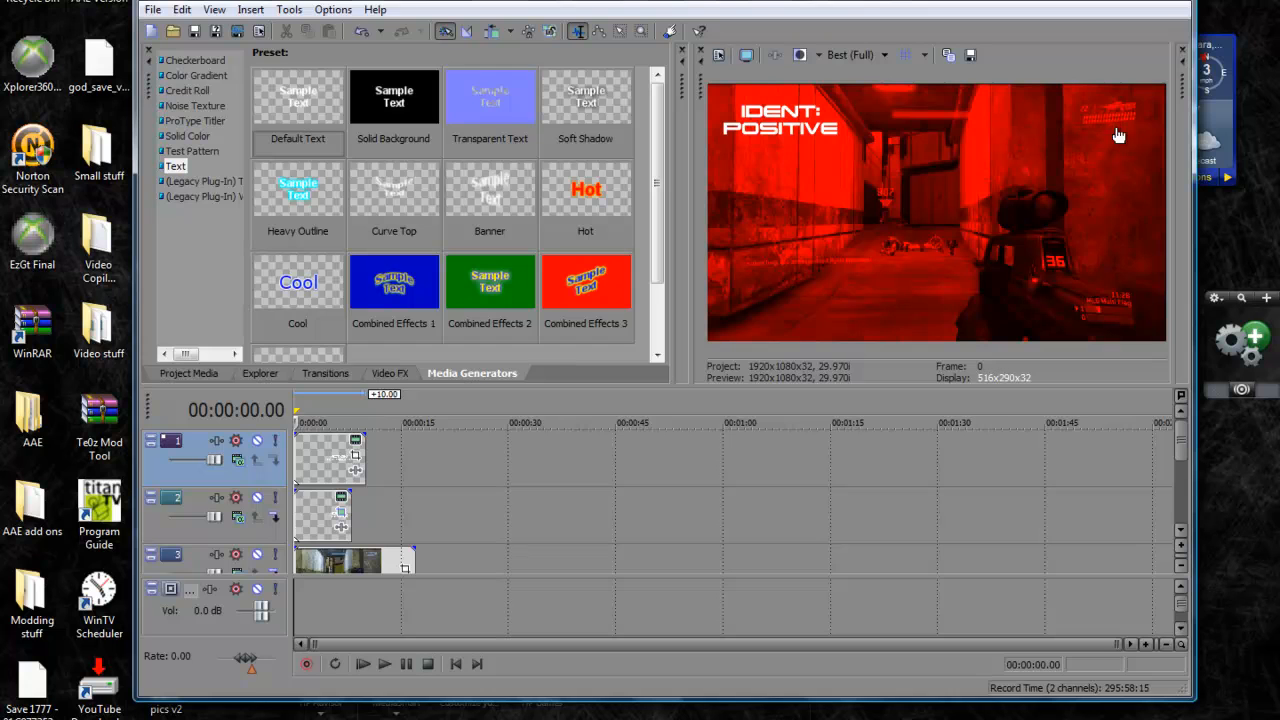
Shorten the ACTION: TERMINATE event by 2 seconds and shift its Pan/Crop frame to about X 1,588, Y 599
left_click_drag(366, 458, 350, 460)
left_click(323, 458)
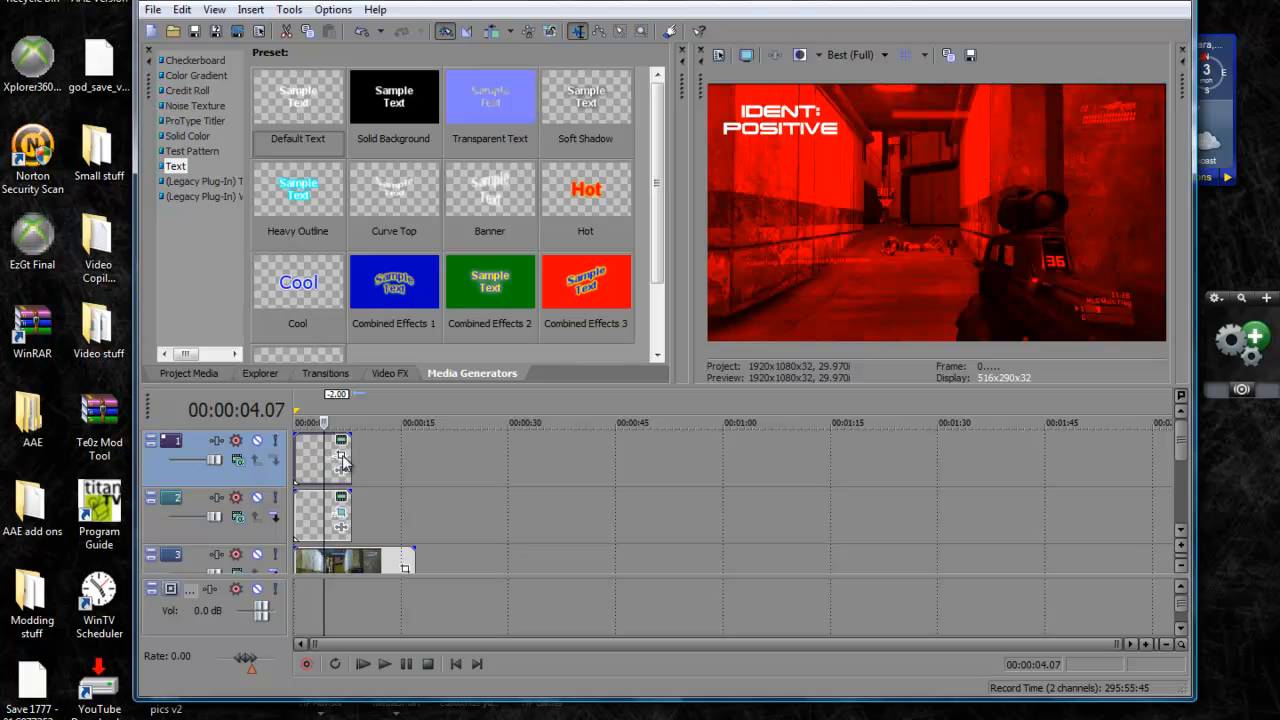
left_click(341, 440)
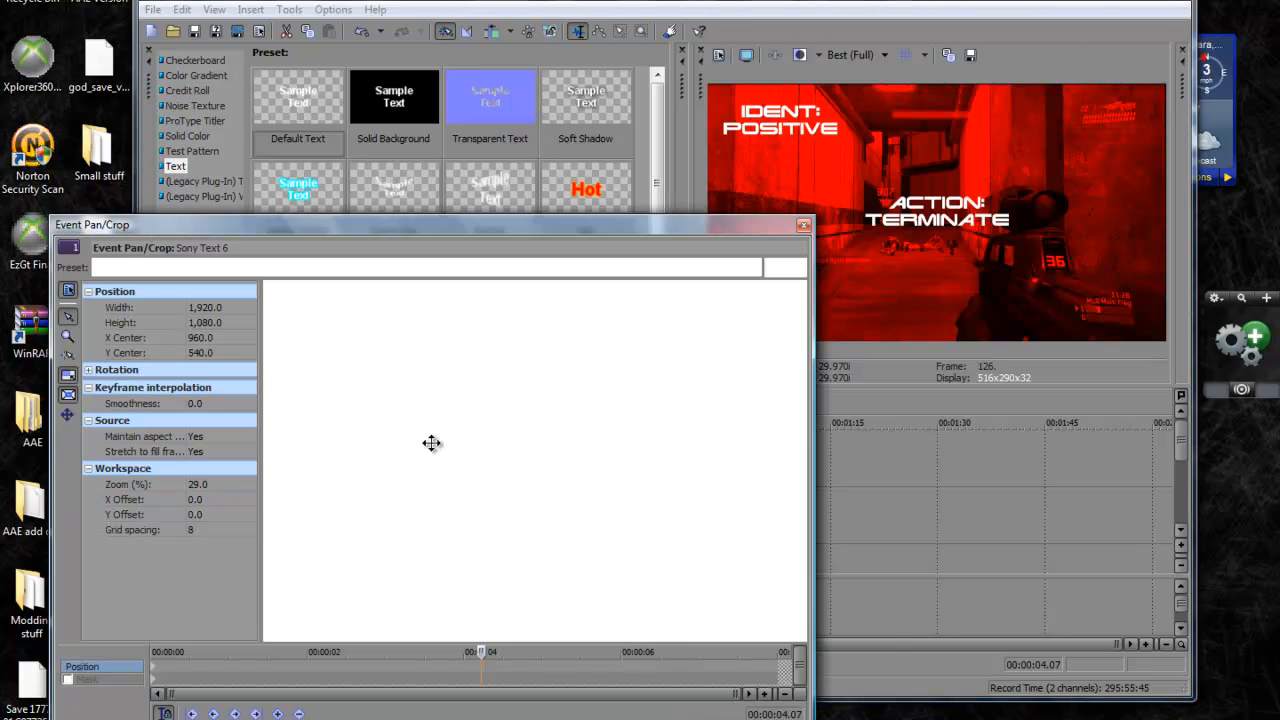
left_click_drag(429, 489, 587, 503)
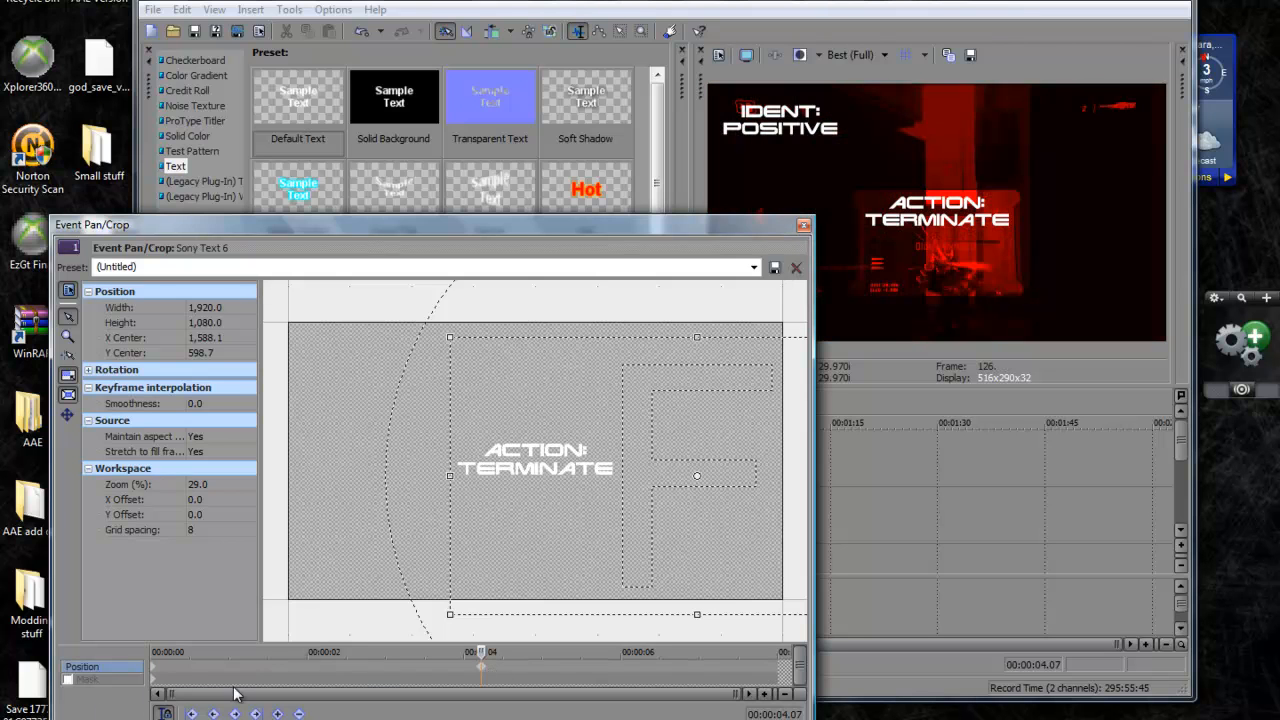
Delete the default-position keyframe at the start so the shifted text position applies from the first frame, and close Pan/Crop
left_click(156, 676)
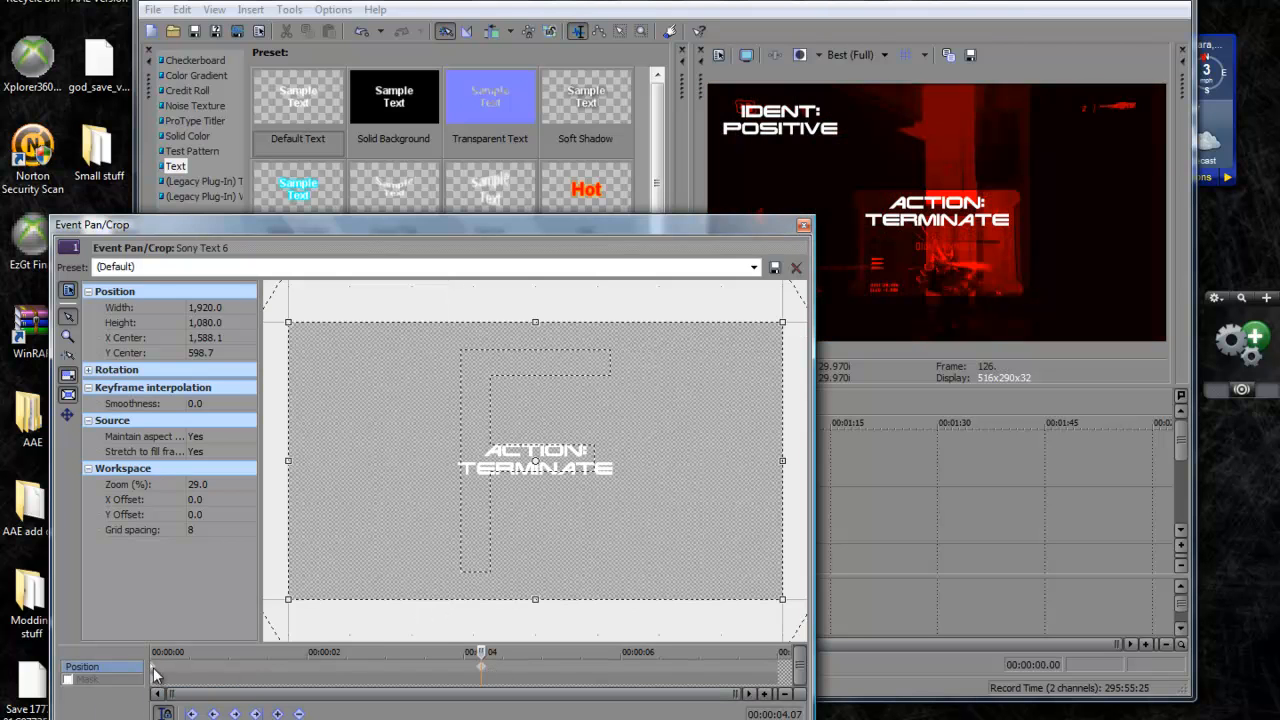
right_click(156, 676)
left_click(200, 534)
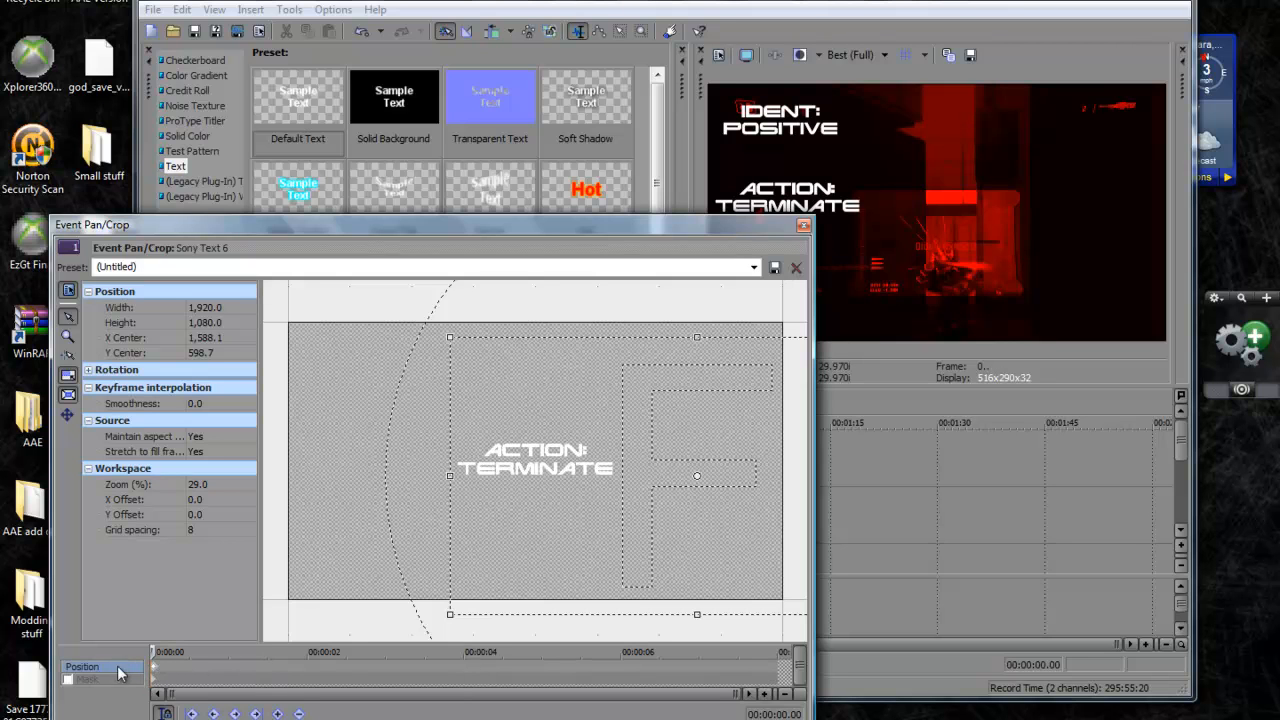
left_click(802, 227)
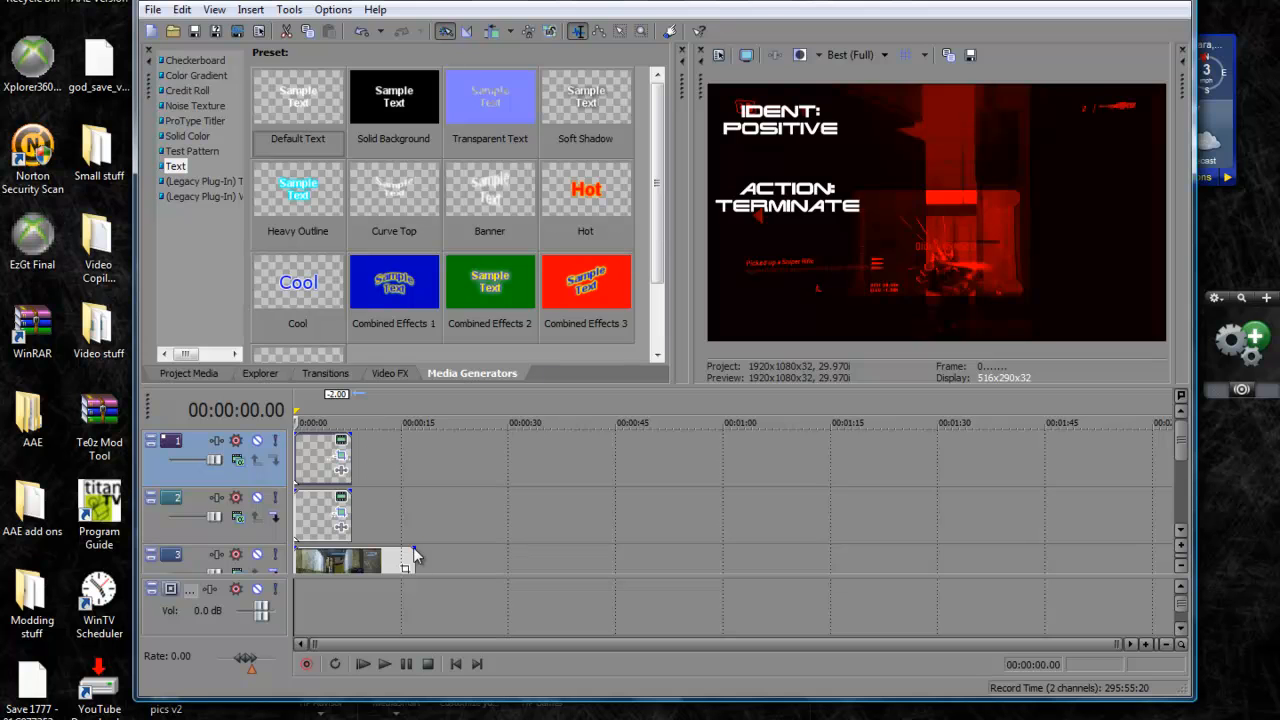
Insert another video track above the text tracks and show the project's media
mouse_move(1184, 452)
left_mouse_down()
mouse_move(1184, 484)
mouse_move(1184, 450)
left_mouse_up()
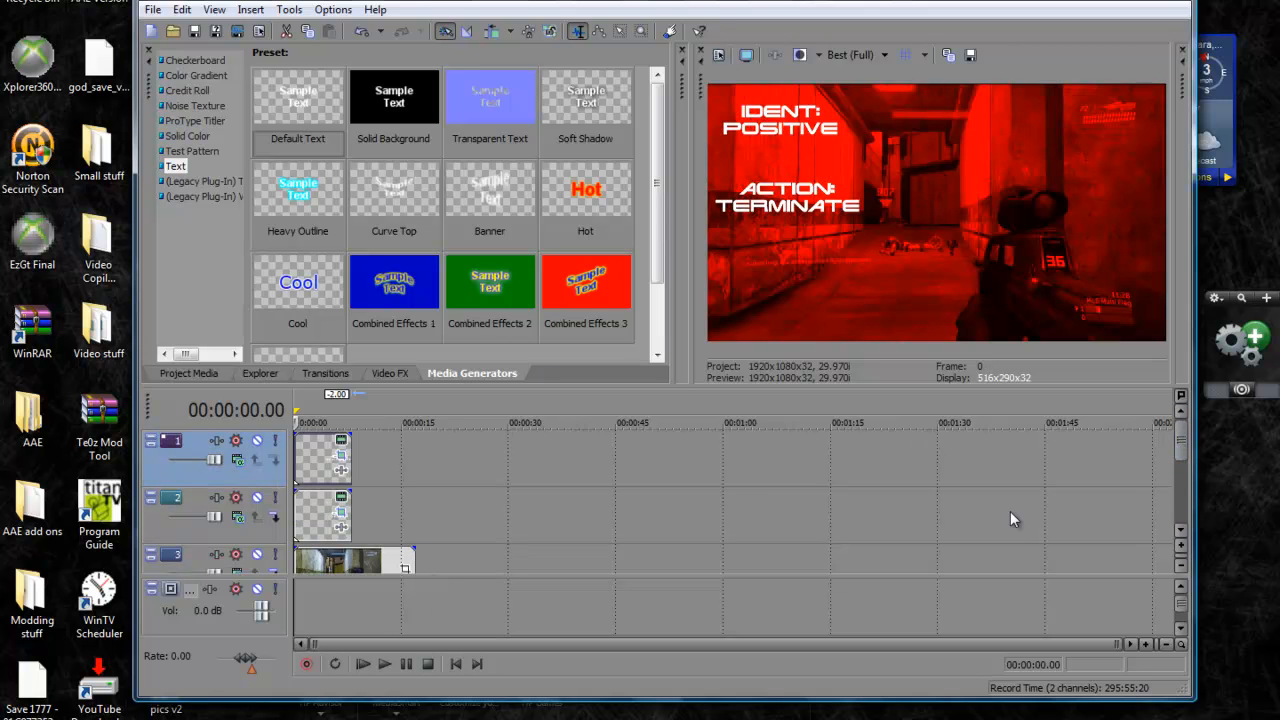
left_click_drag(1177, 453, 1173, 487)
right_click(1109, 549)
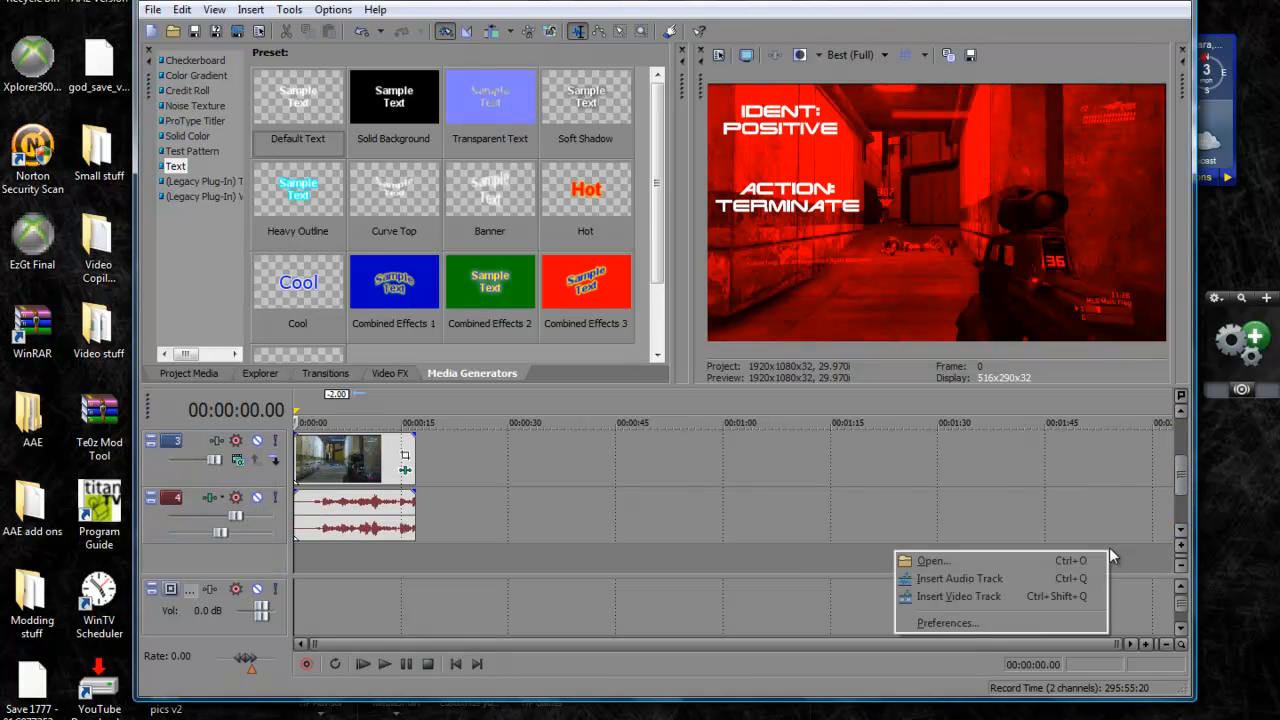
left_click(975, 603)
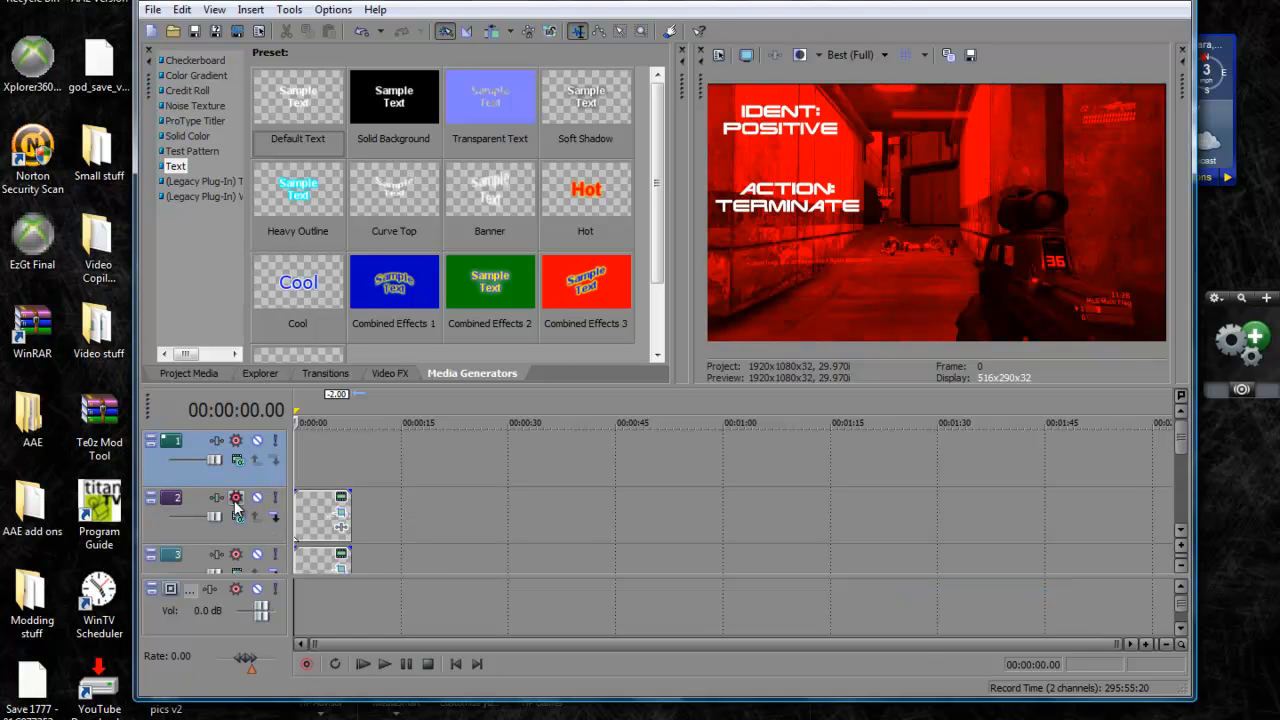
left_click(204, 373)
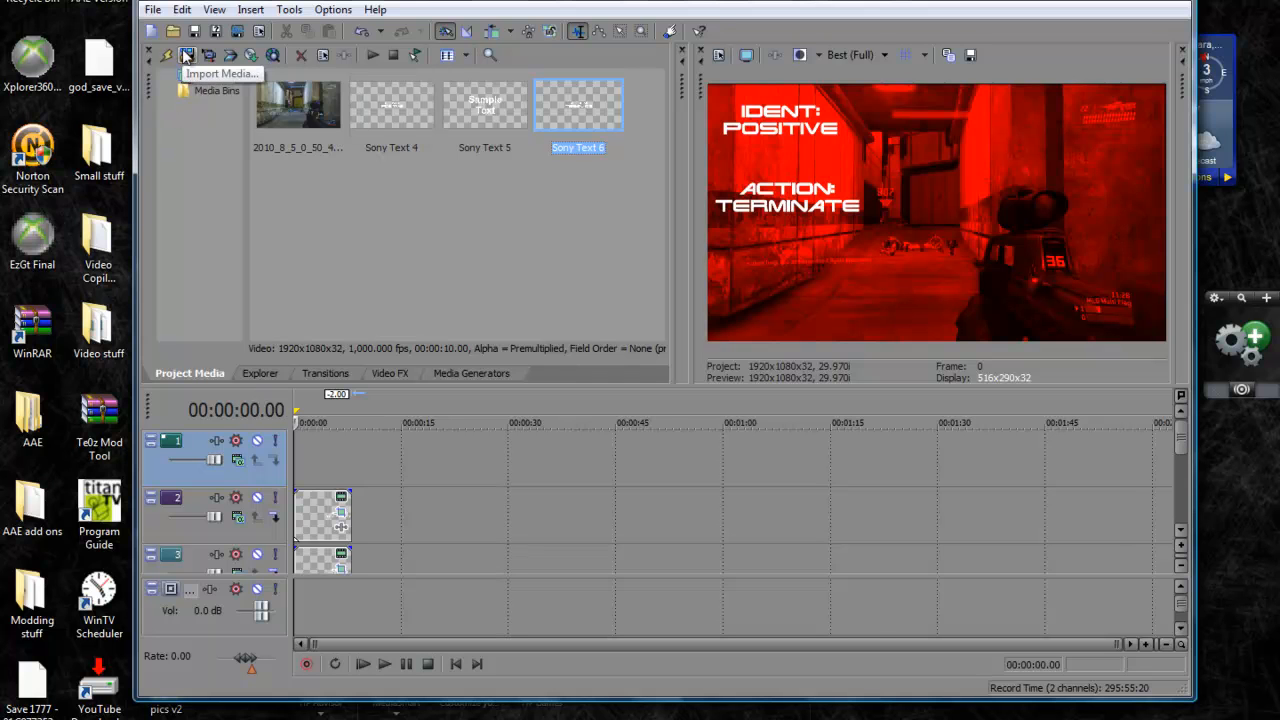
Import the image TH.jpg from the Downloads folder into the project media
left_click(186, 56)
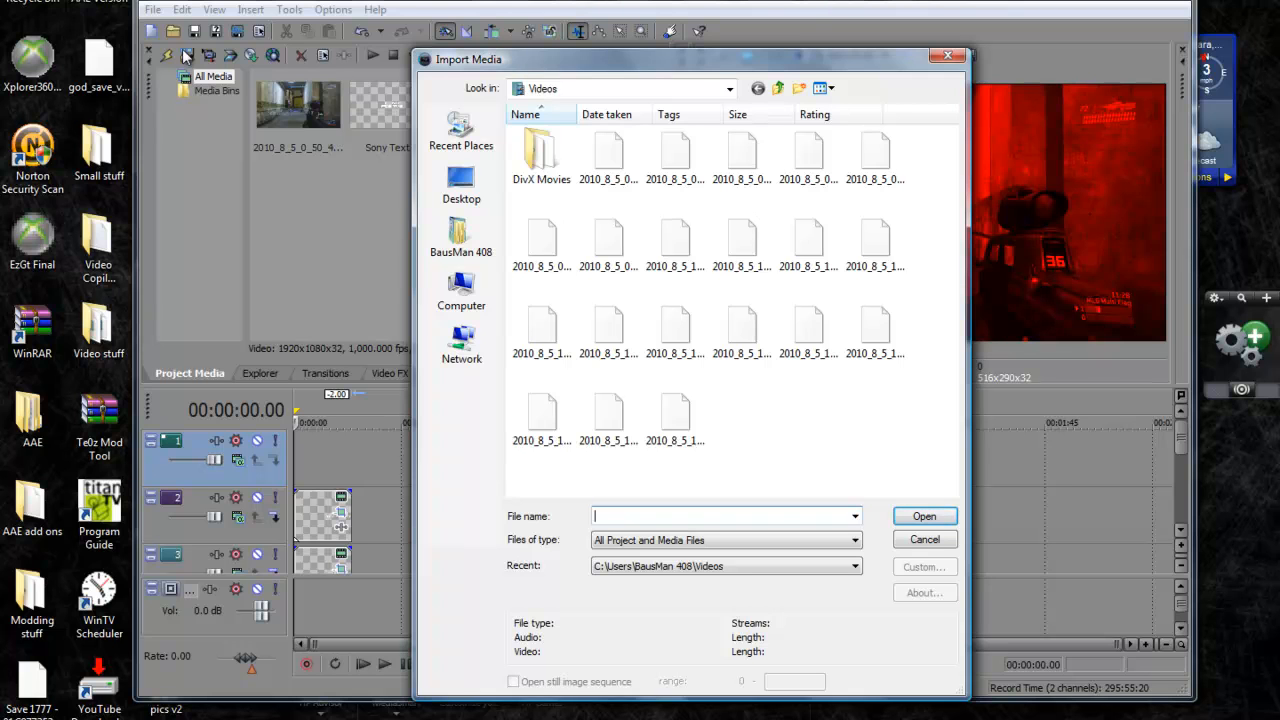
left_click(468, 133)
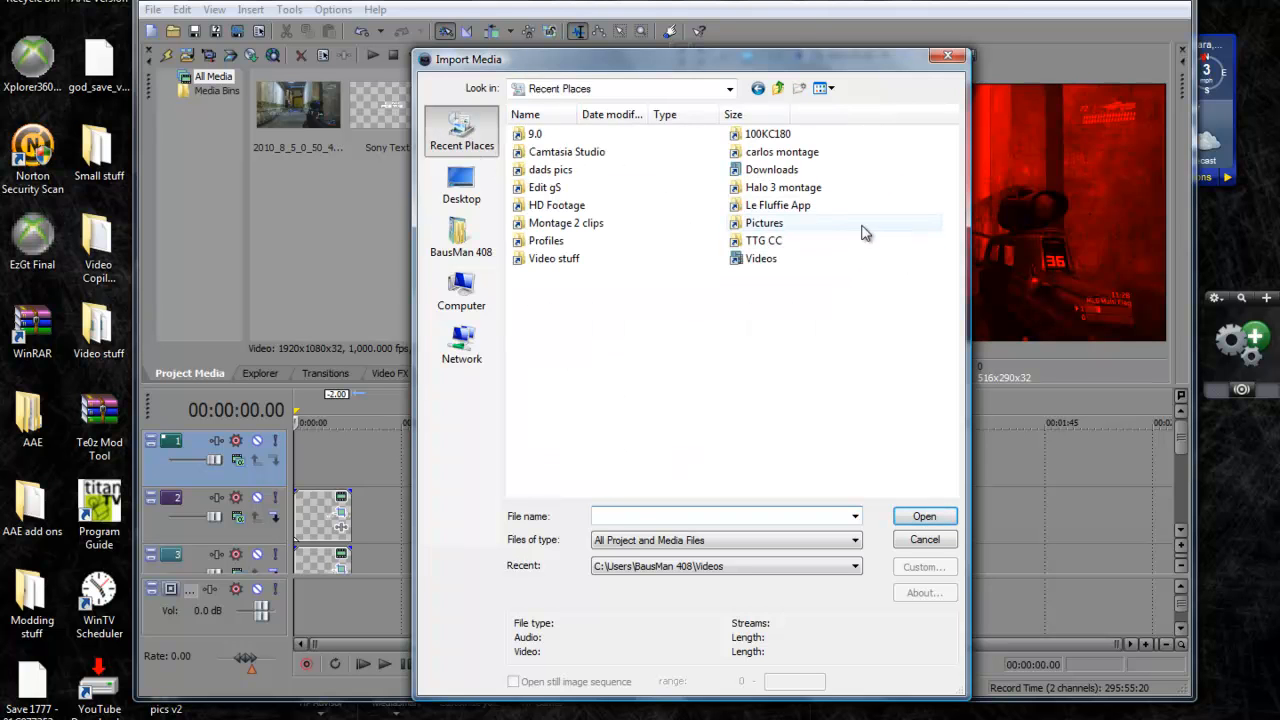
double_click(800, 172)
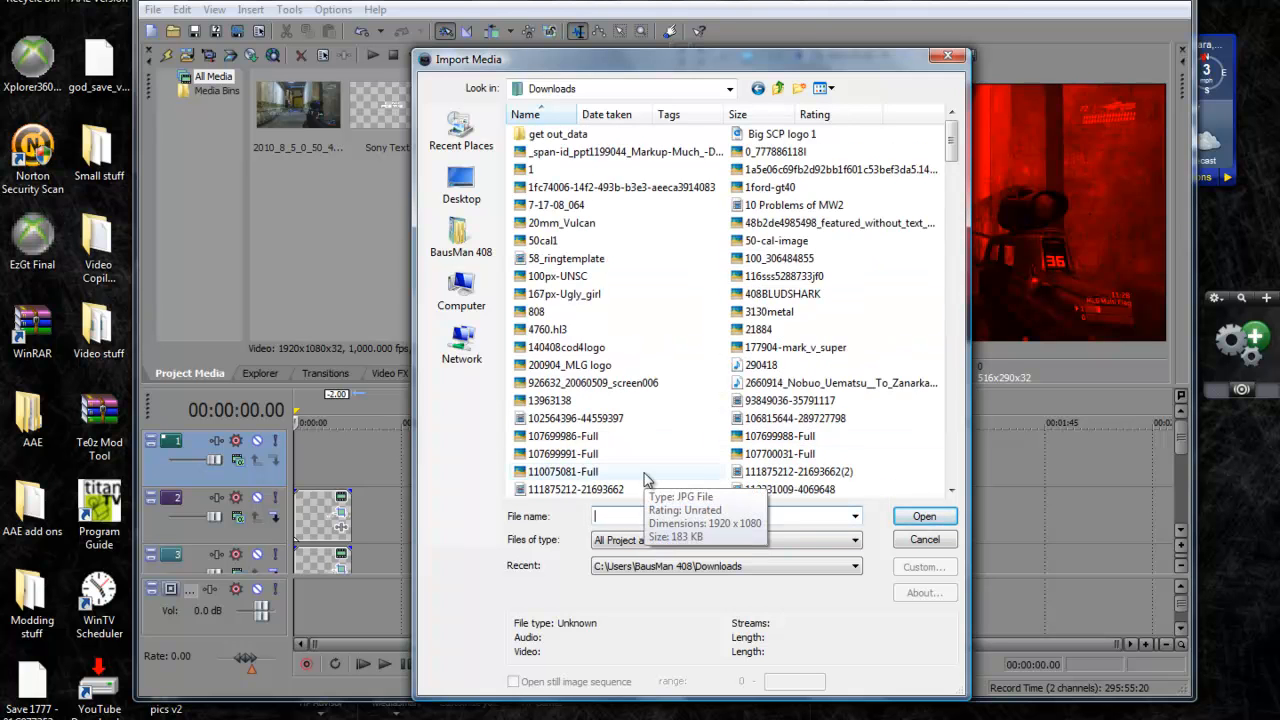
type("TH")
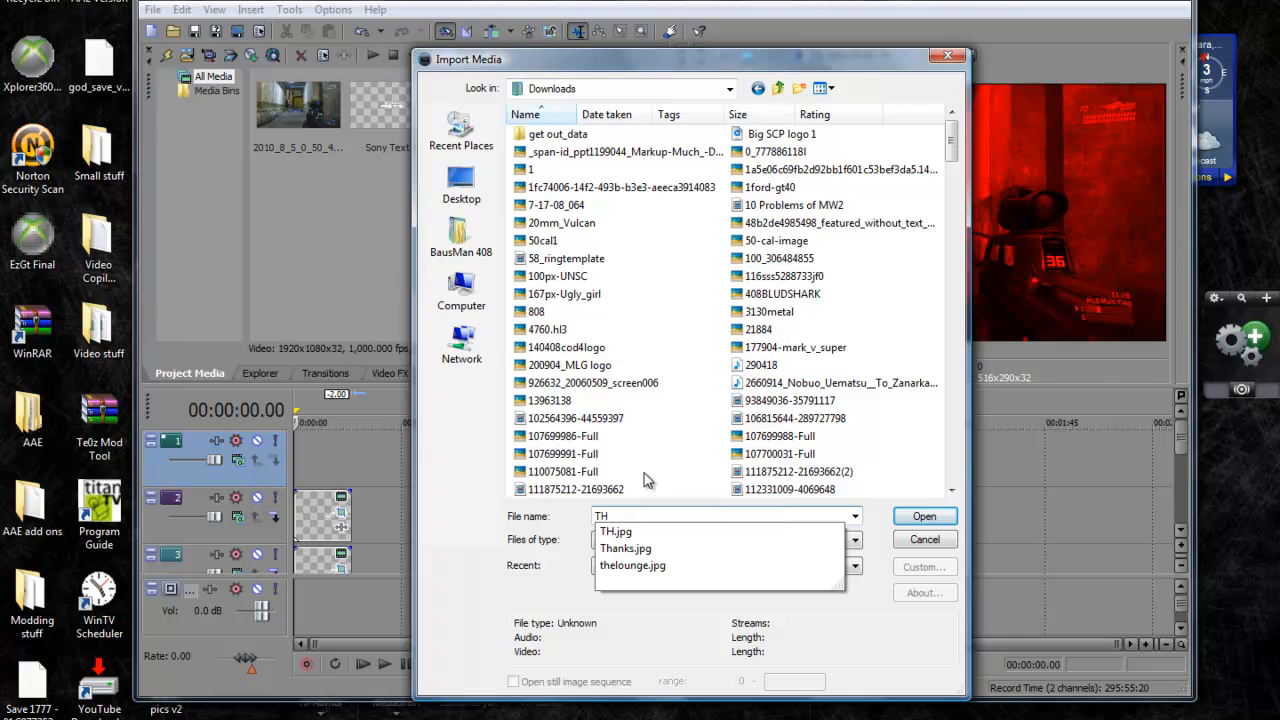
left_click(650, 534)
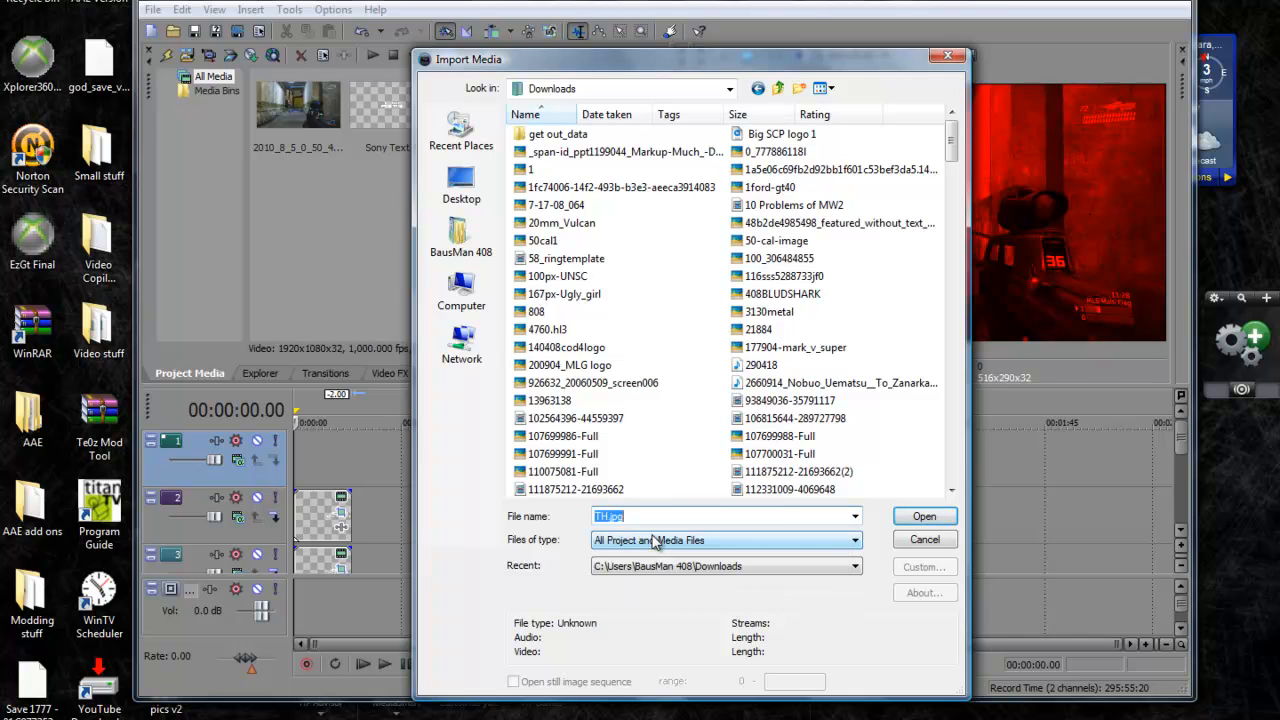
left_click(916, 517)
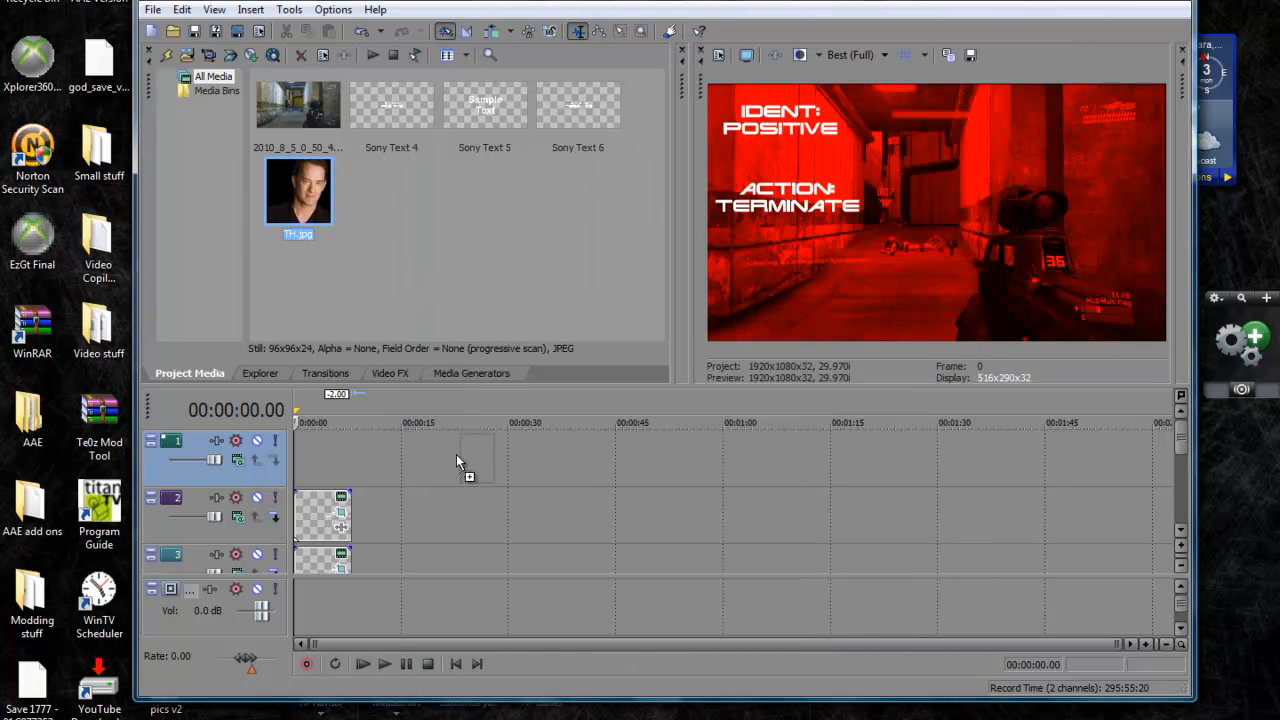
Place TH.jpg on the empty top video track, starting at 00:00:00.00 and ending level with the text events below
left_click_drag(390, 456, 322, 450)
left_click(1183, 441)
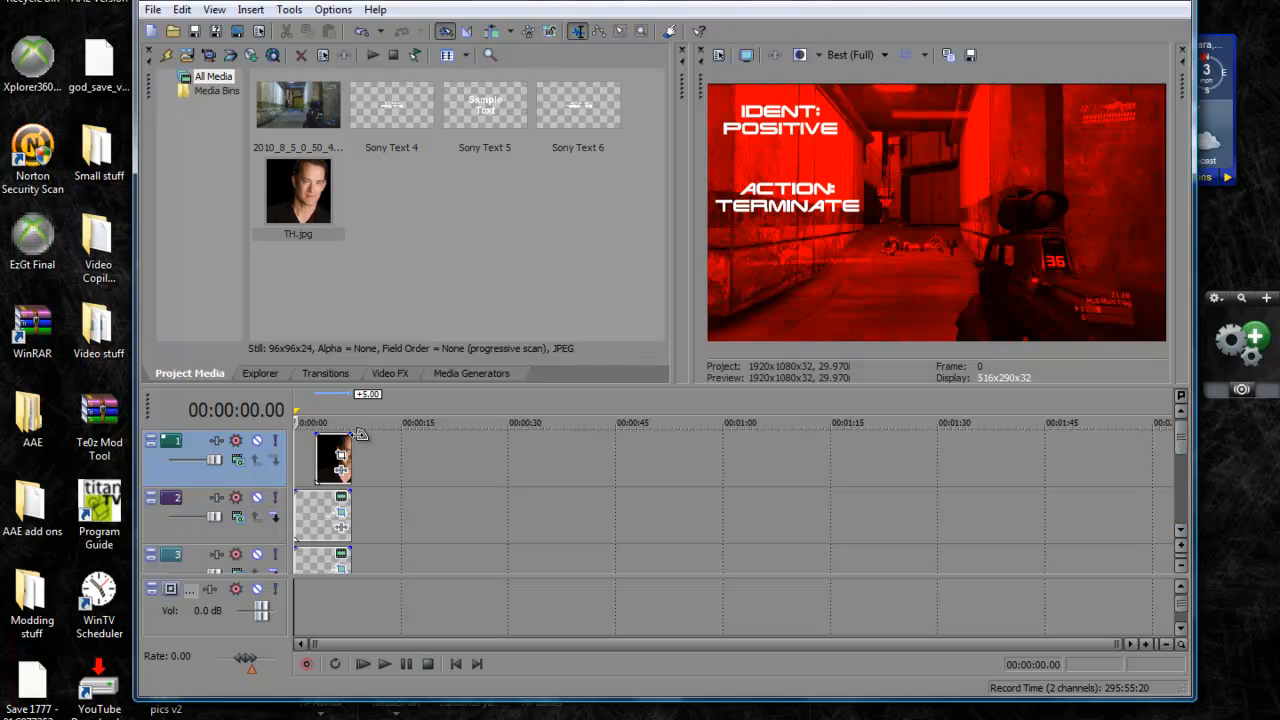
mouse_move(334, 450)
left_mouse_down()
mouse_move(312, 450)
mouse_move(347, 458)
left_mouse_up()
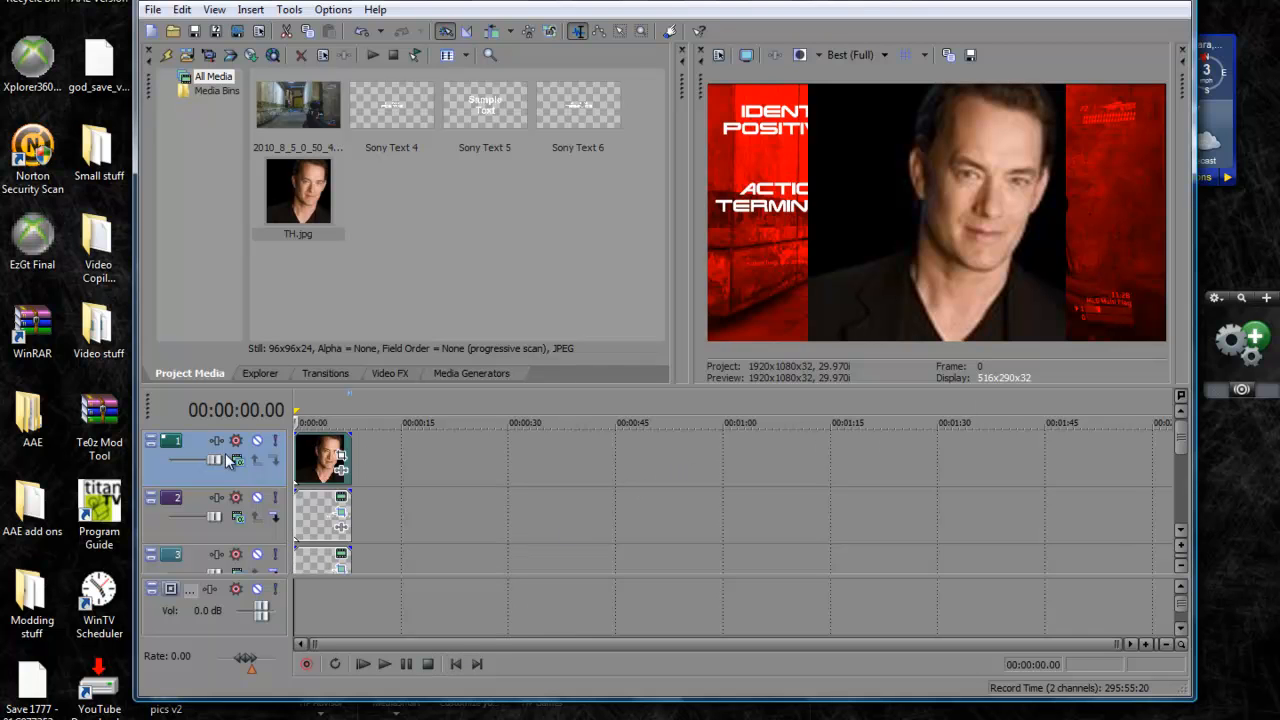
Shrink and reposition the portrait in Pan/Crop with a frame about 304.5 wide and high, centred at about X -50.6, Y 121.0
left_click(343, 470)
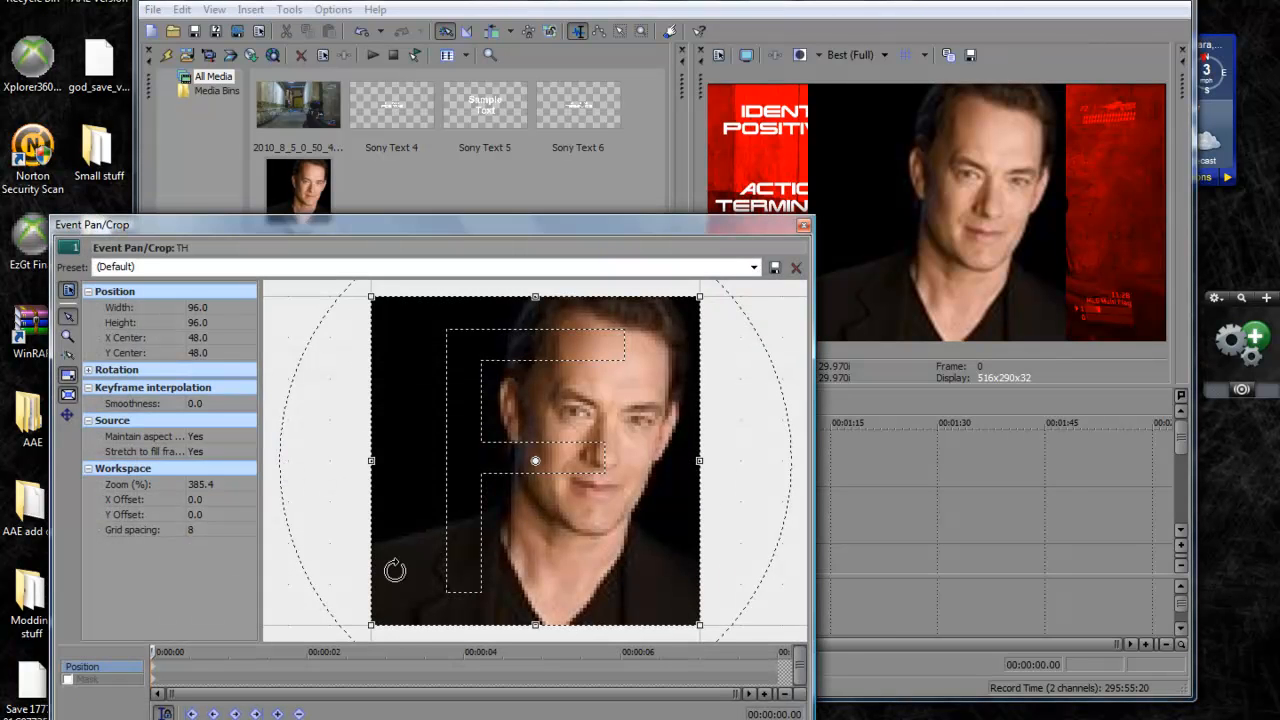
scroll(331, 543, "down", 5)
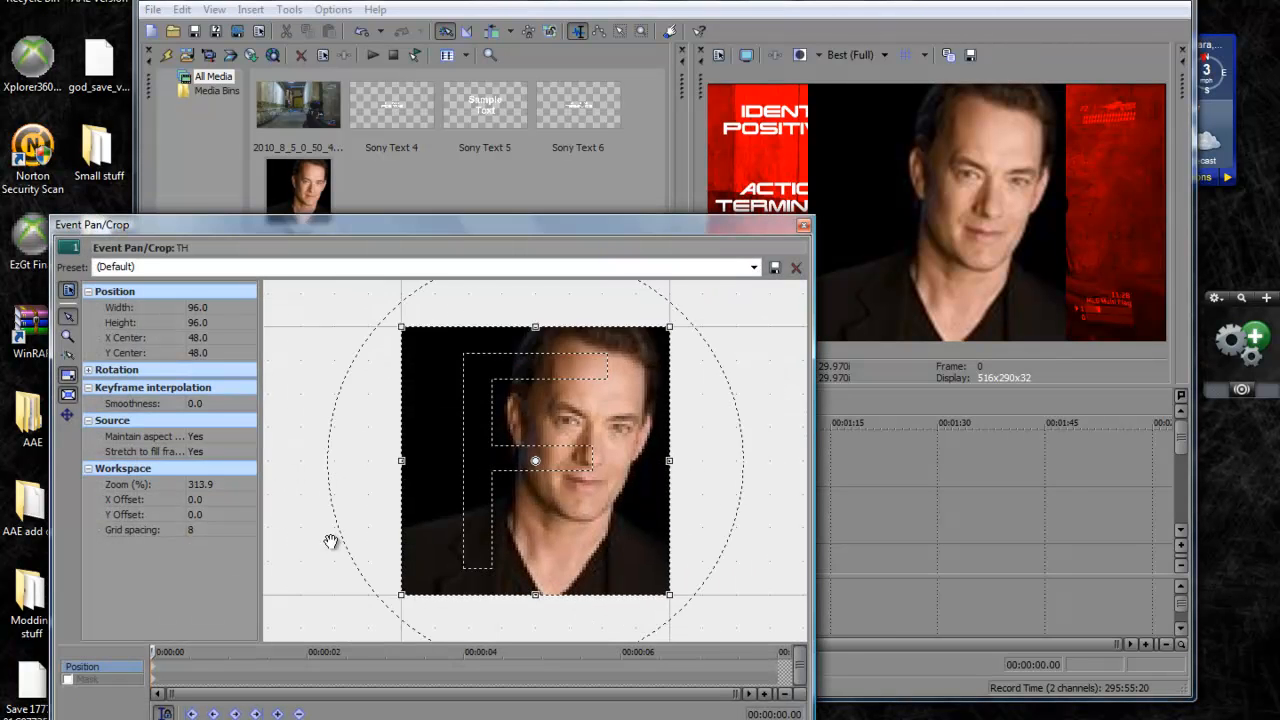
scroll(331, 541, "down", 2)
left_click_drag(482, 513, 242, 613)
left_click_drag(535, 461, 464, 482)
left_click_drag(594, 457, 552, 514)
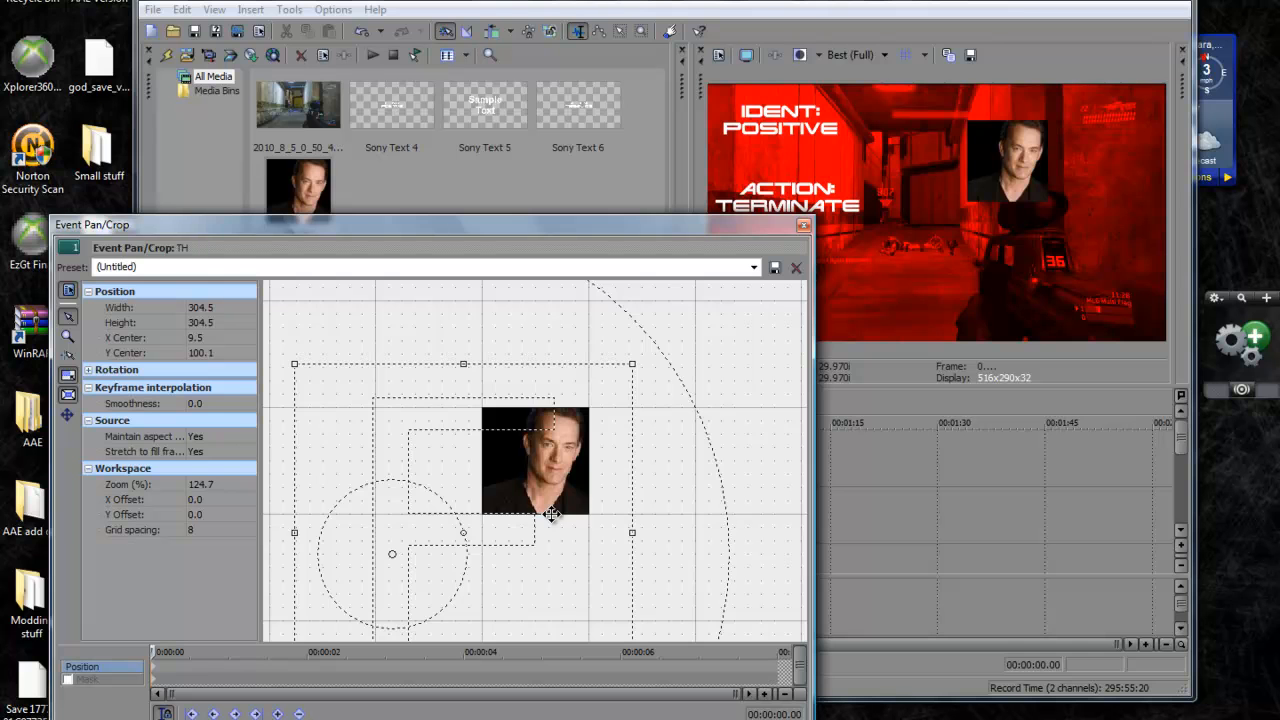
left_click_drag(552, 514, 507, 490)
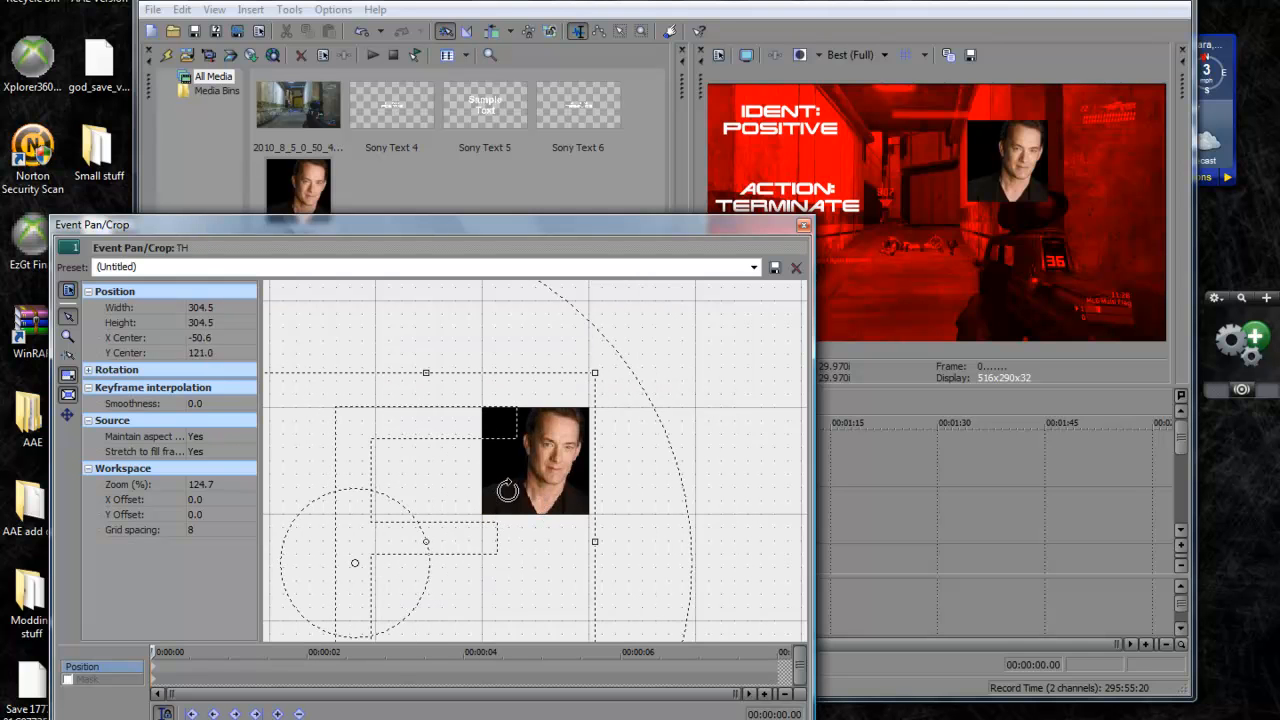
left_click(803, 227)
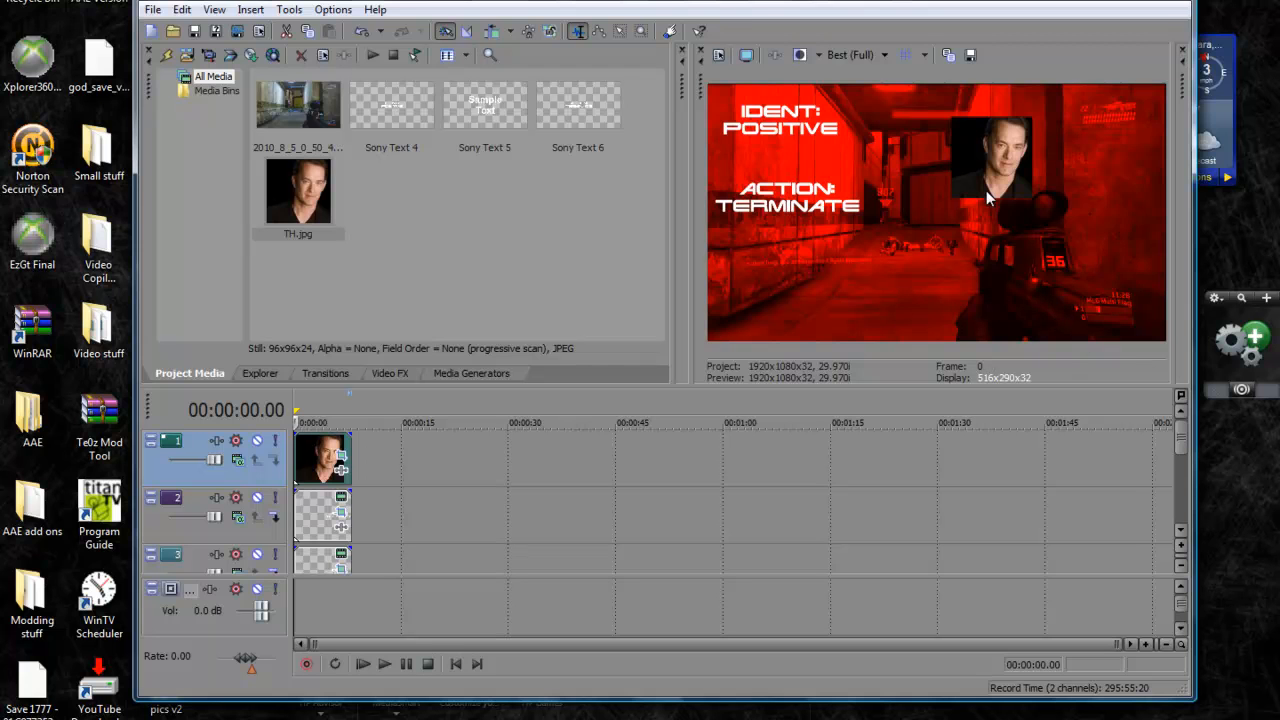
Apply the Channel Blend effect with the Red Only preset to the portrait event
left_click(406, 370)
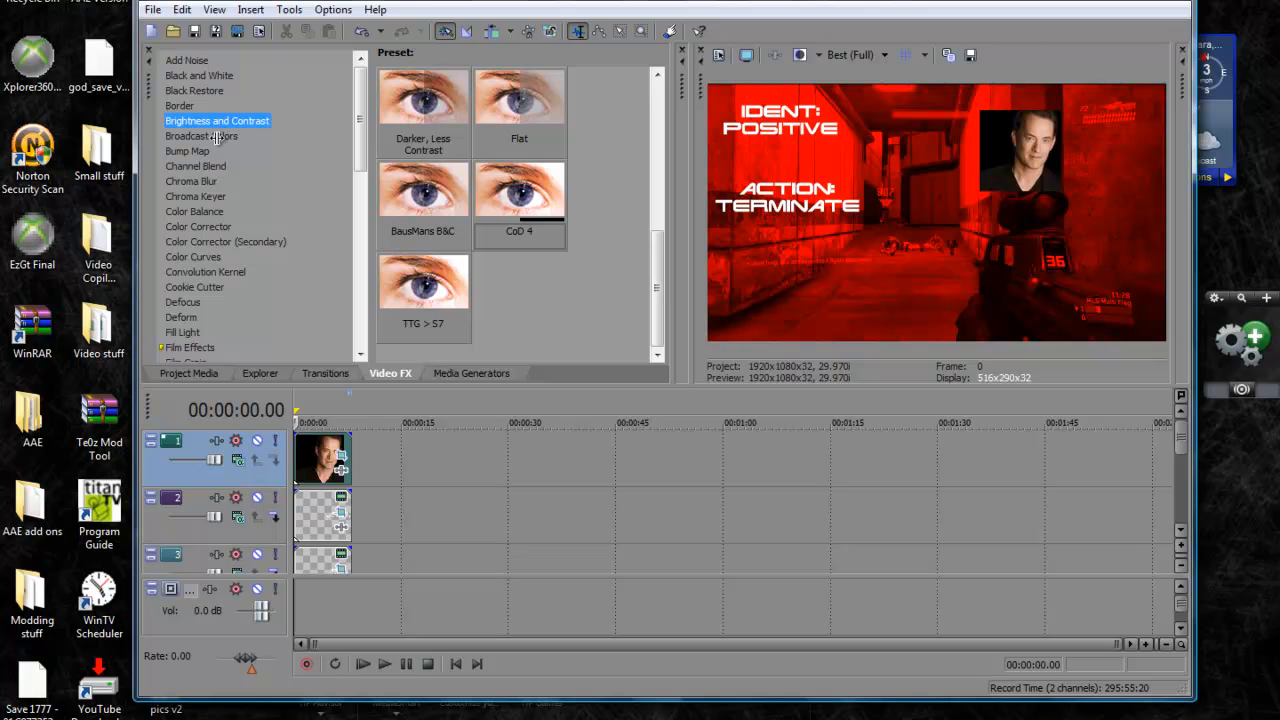
left_click(204, 166)
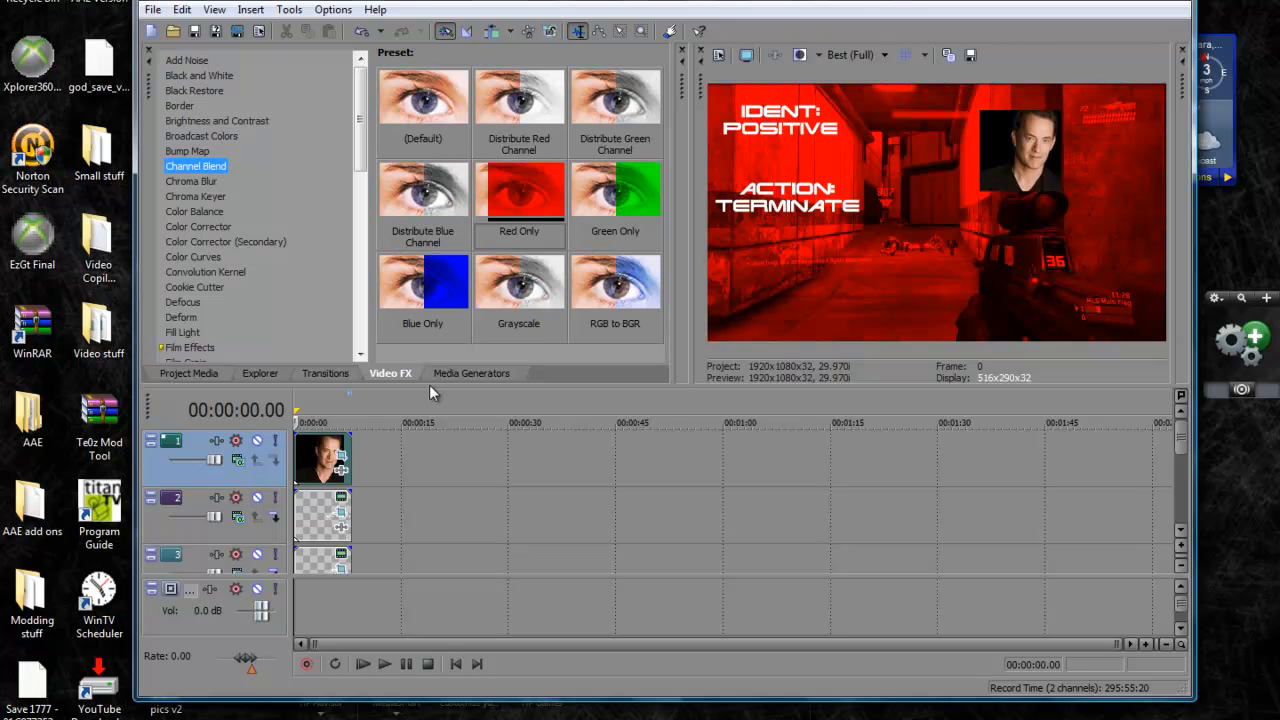
left_click_drag(527, 214, 330, 452)
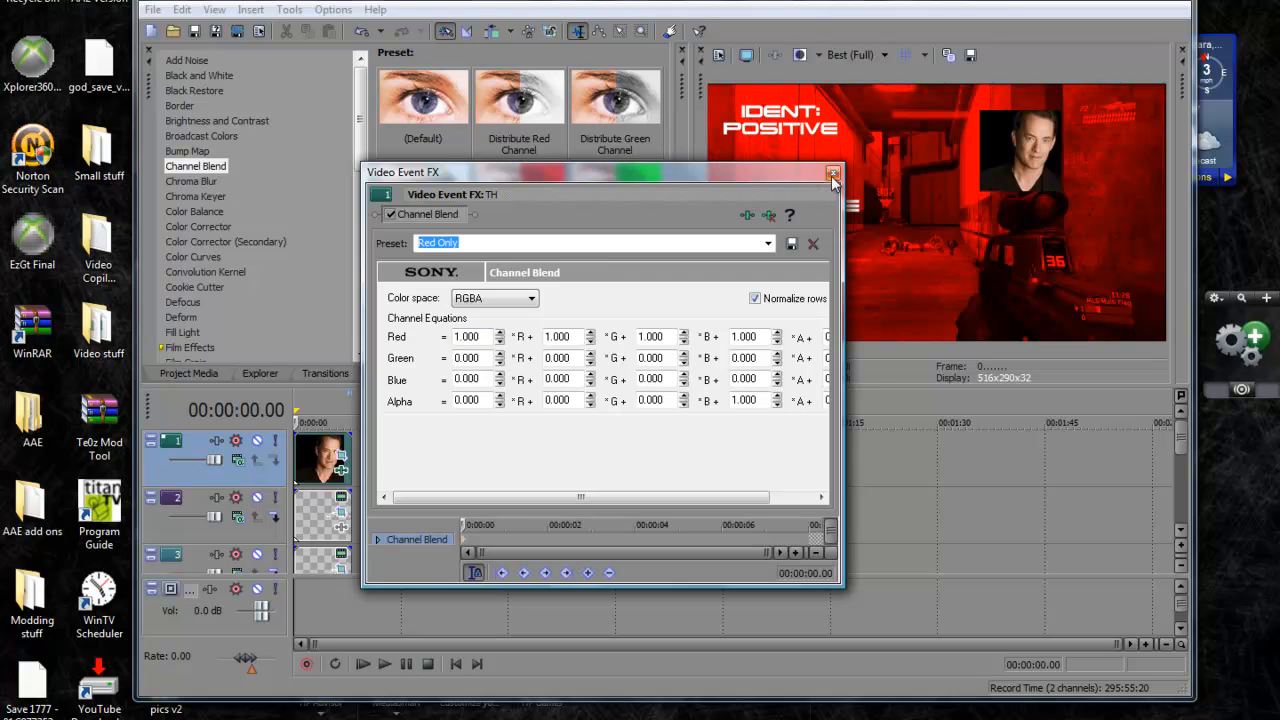
left_click(833, 172)
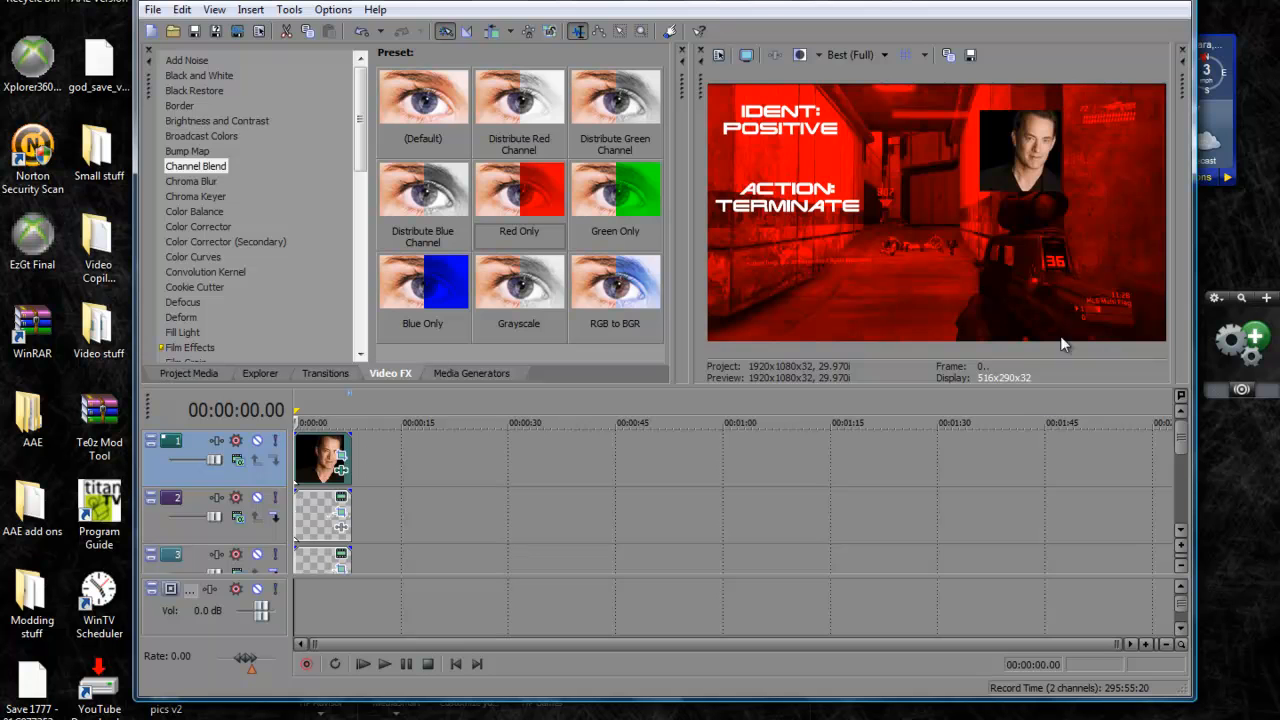
Apply the Brightness and Contrast effect with the CoD 4 preset four times to the portrait event
left_click(242, 124)
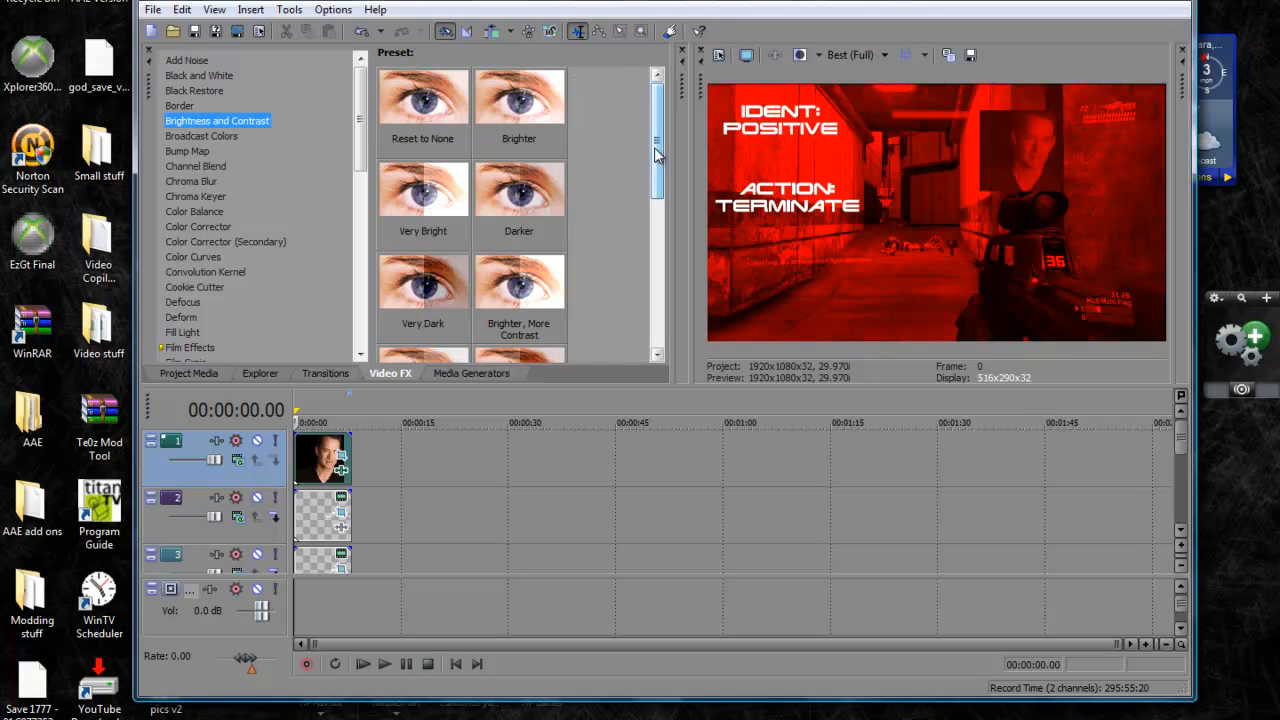
scroll(642, 324, "down", 3)
left_click_drag(516, 196, 316, 462)
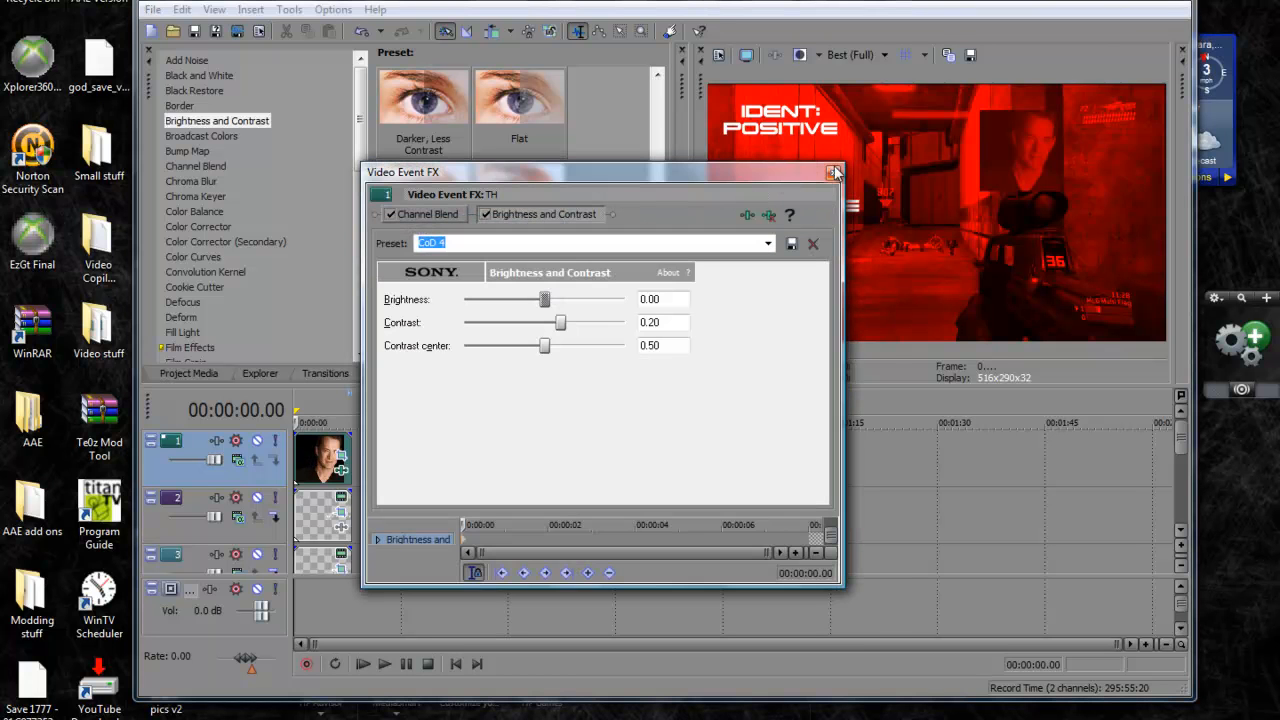
left_click(833, 176)
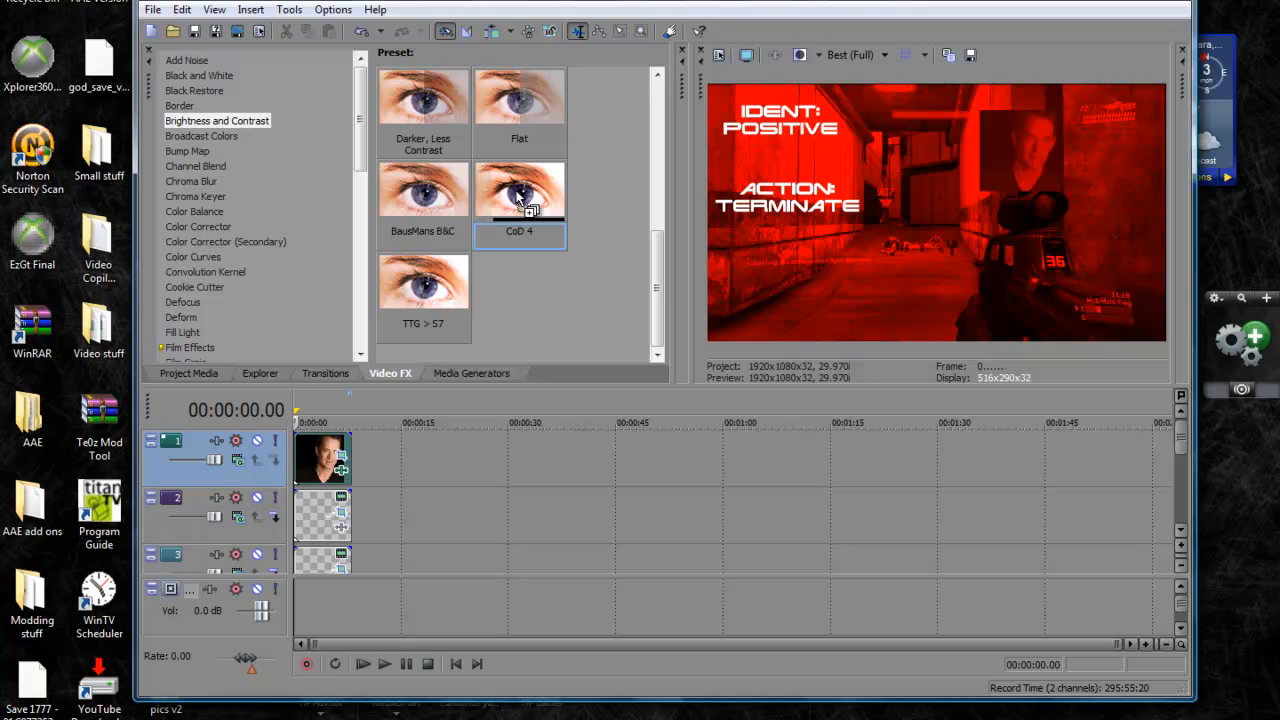
left_click_drag(506, 404, 328, 448)
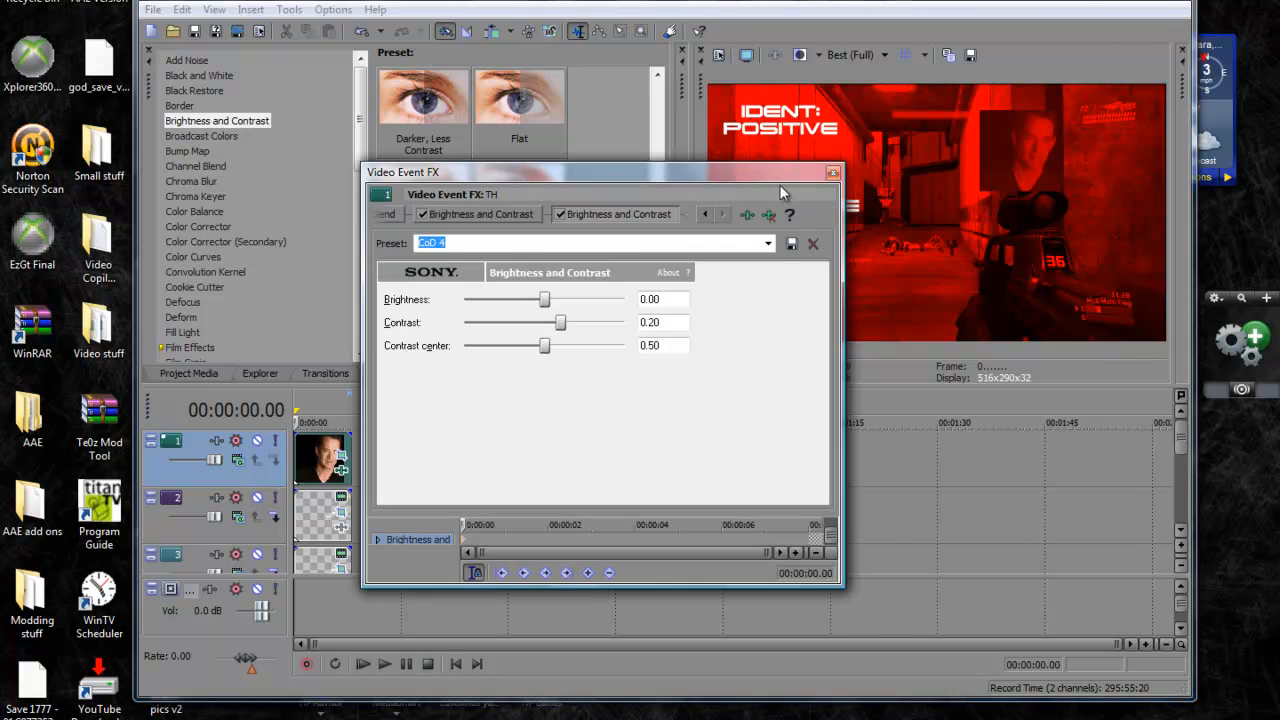
left_click(833, 173)
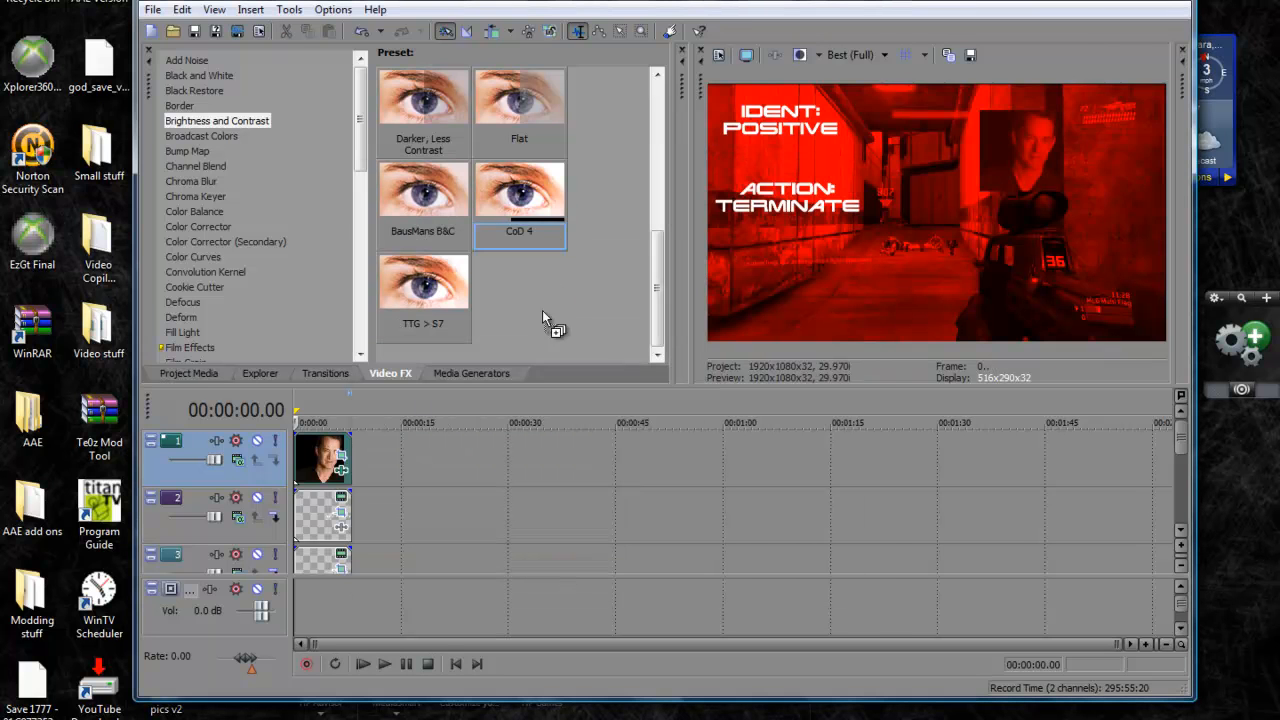
left_click_drag(361, 429, 314, 453)
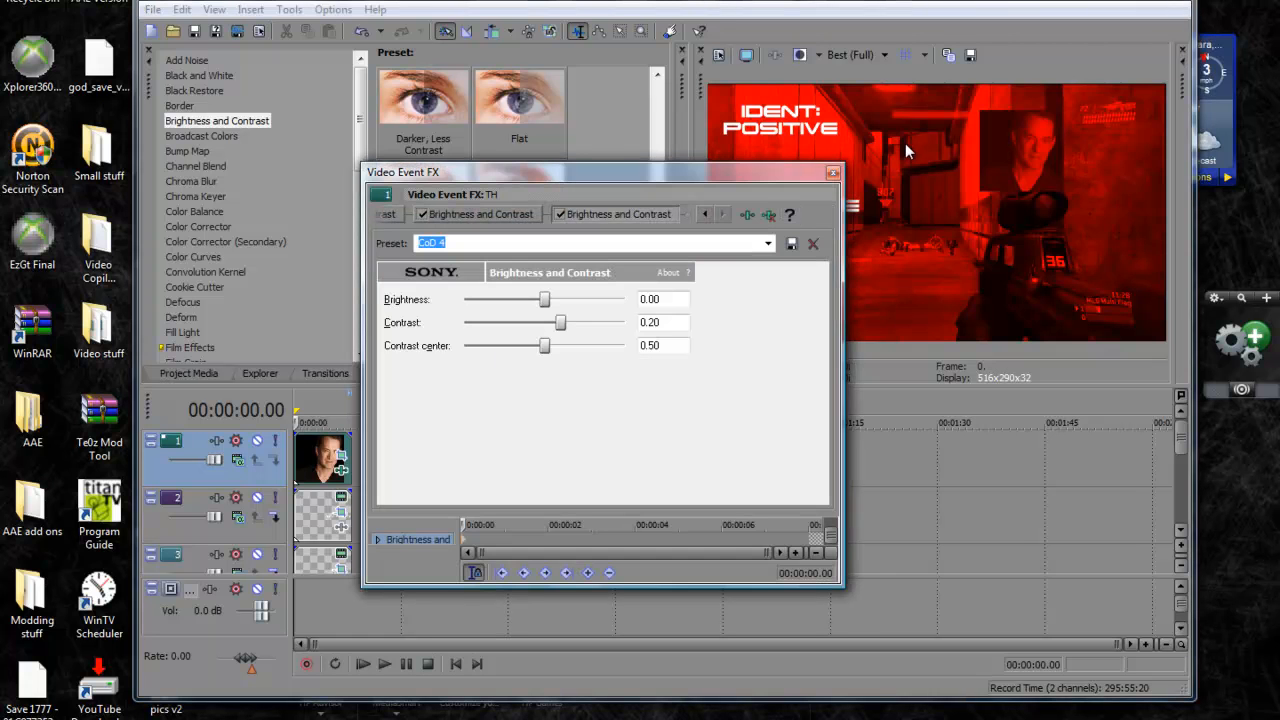
left_click(833, 173)
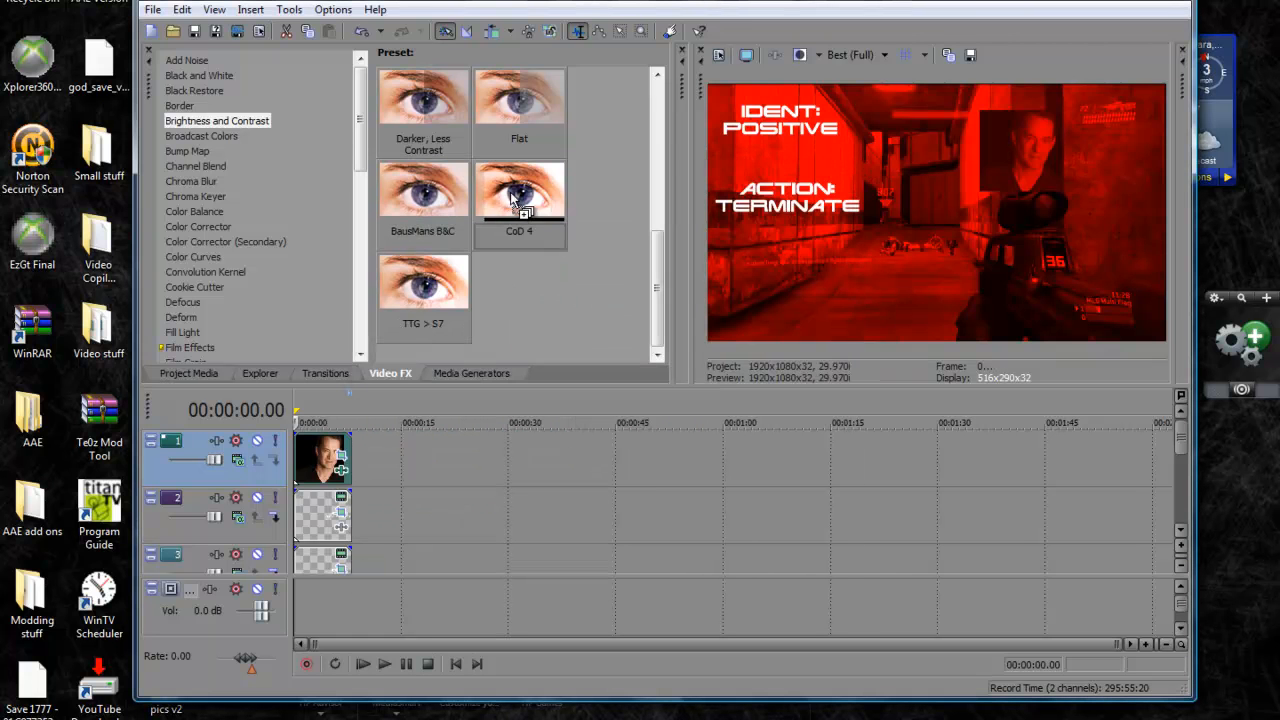
left_click_drag(563, 301, 322, 458)
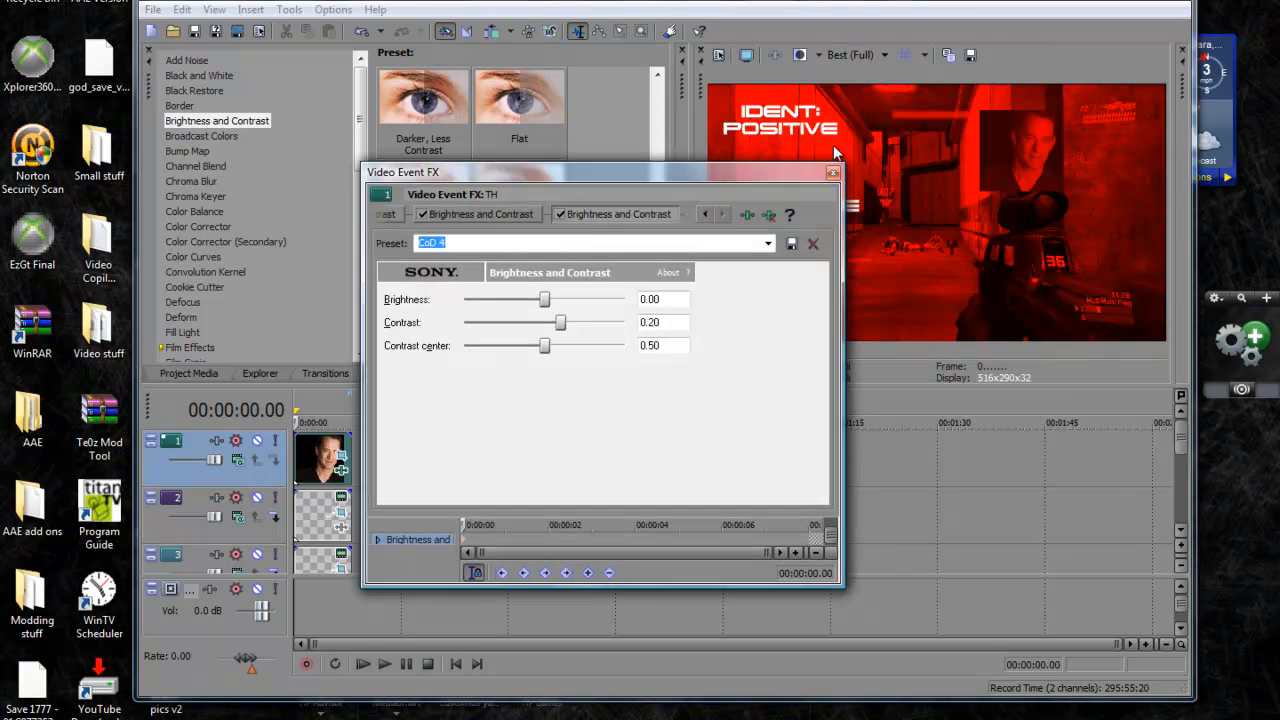
left_click(832, 172)
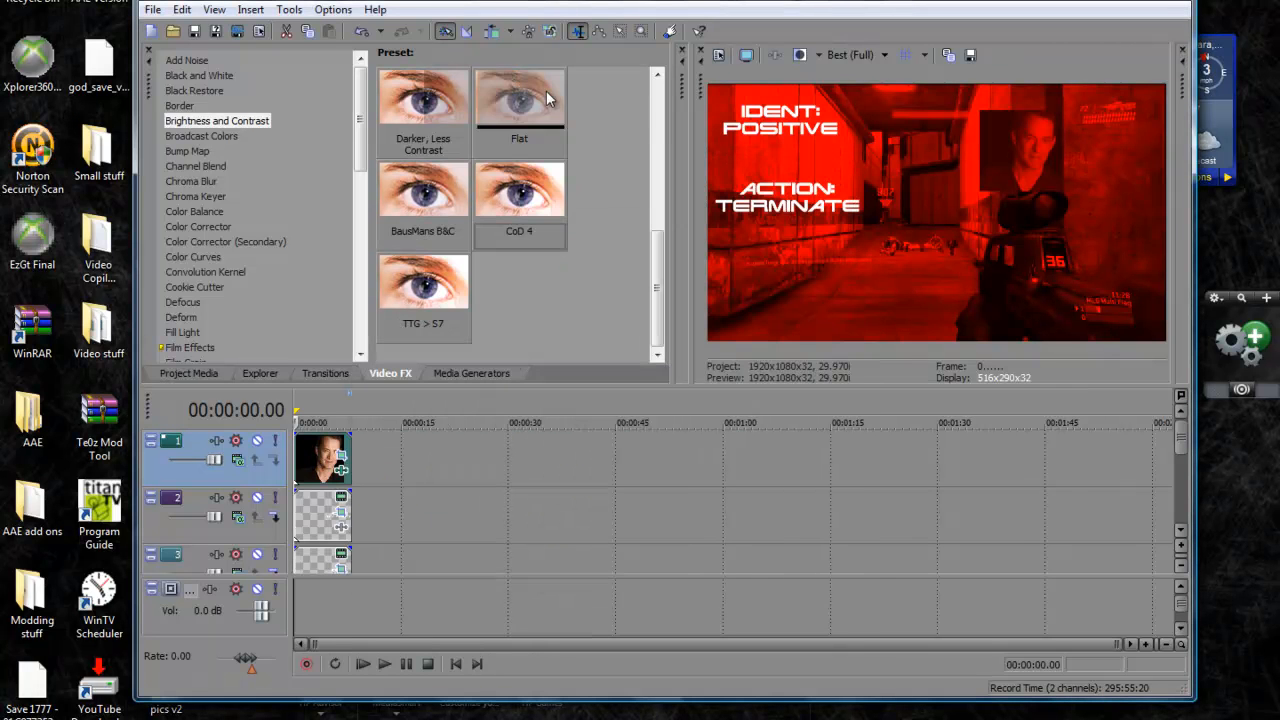